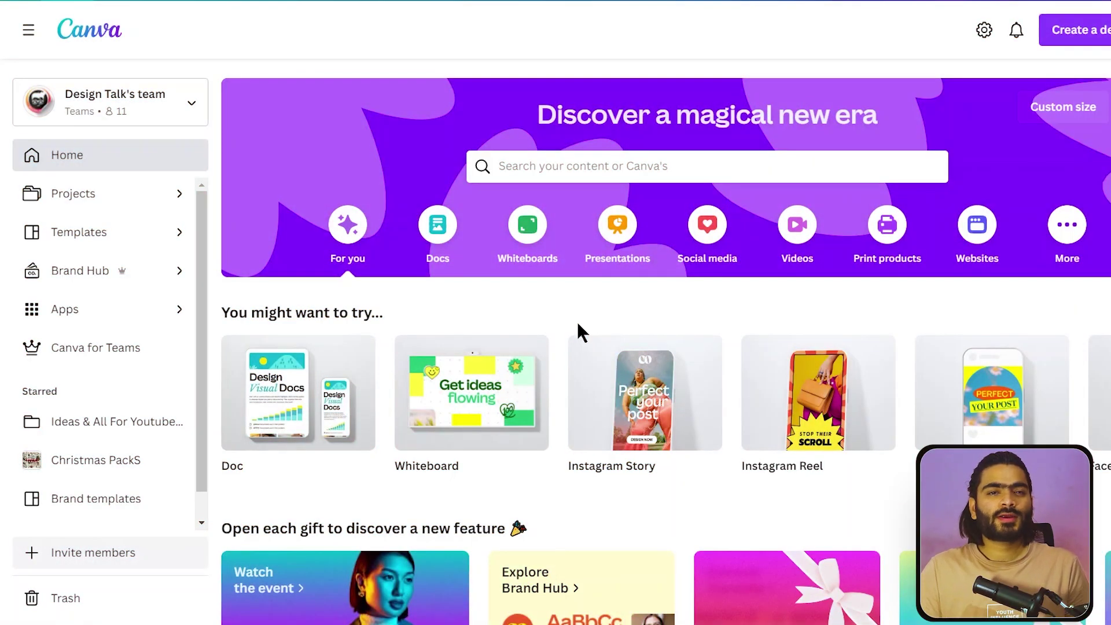
Create a blank vertical Mobile Video design and deselect its empty page.
left_click(797, 223)
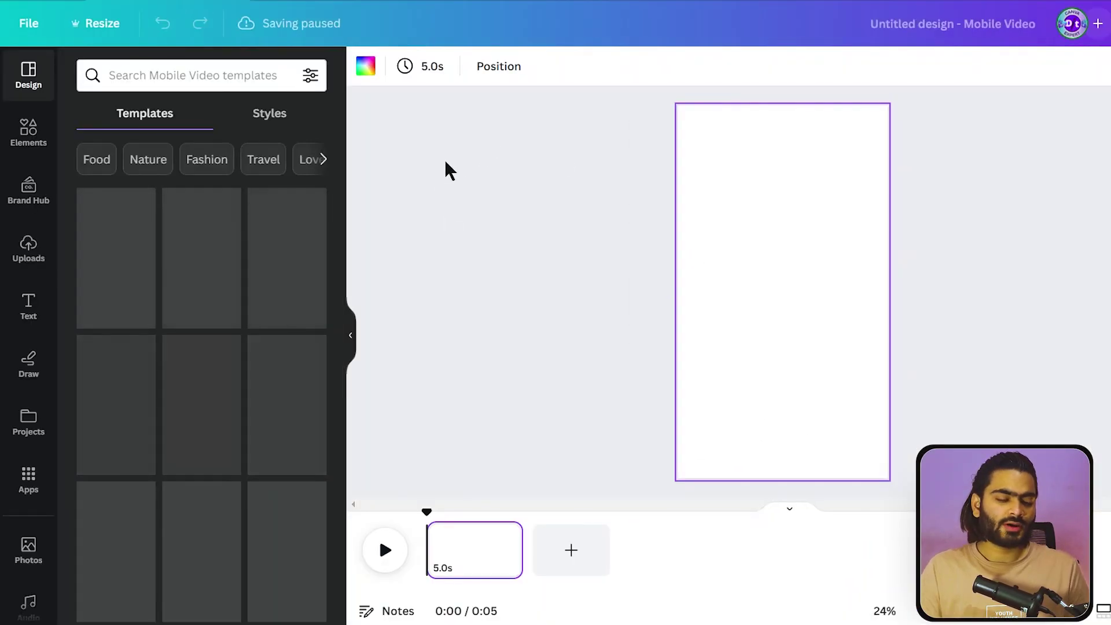
left_click(541, 161)
Open Uploads and dismiss the file picker without uploading anything new.
left_click(12, 246)
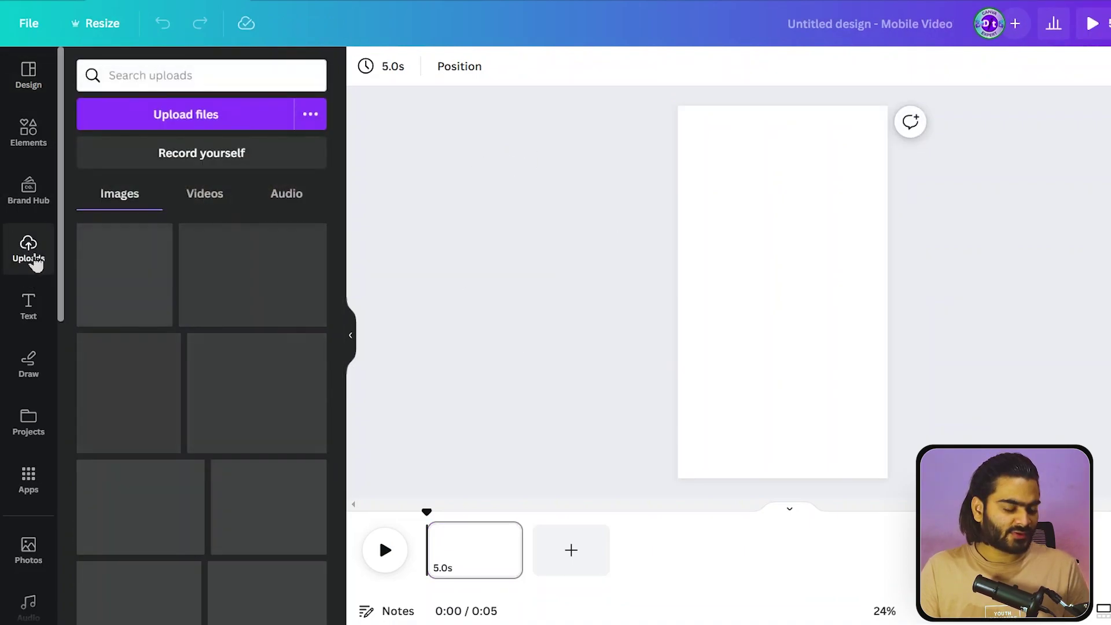
left_click(200, 122)
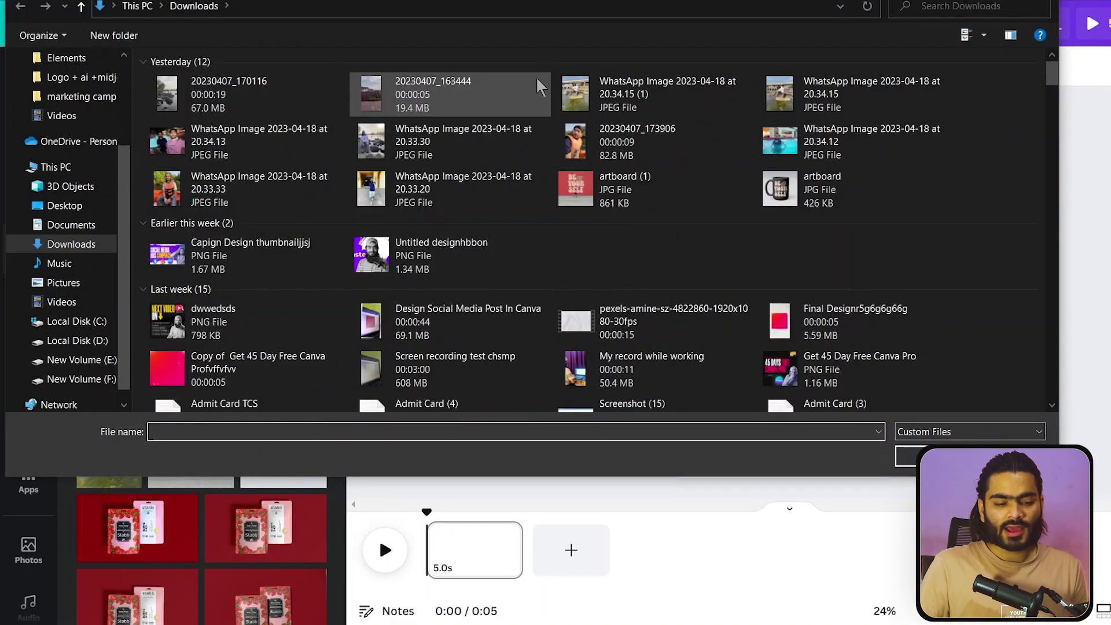
key("Escape")
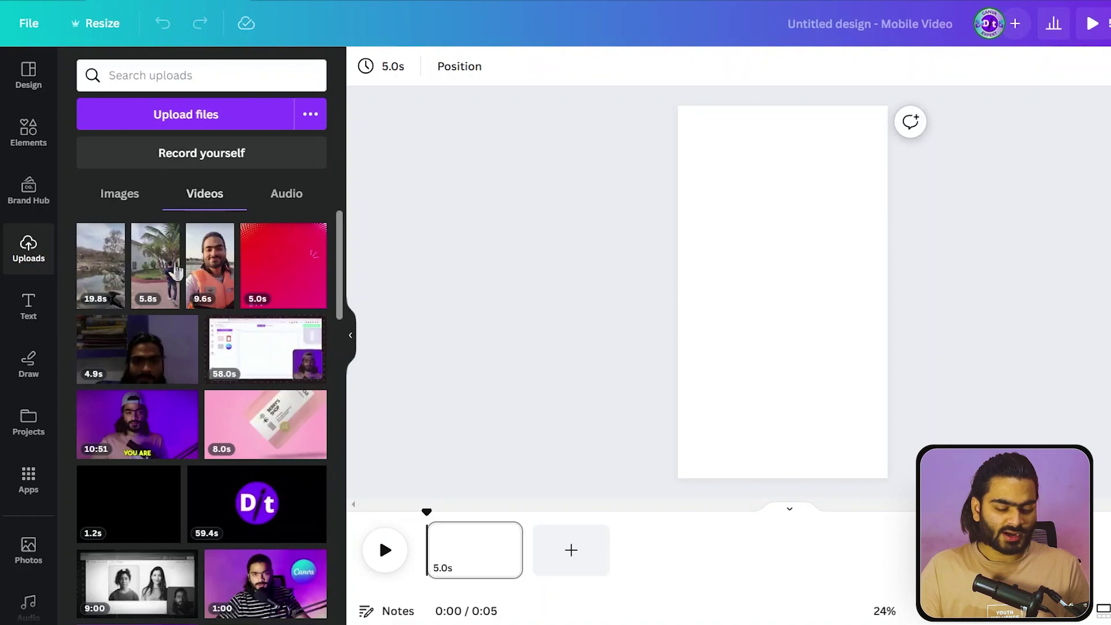
Add the 19.8s river video as the page background and trim both its ends.
left_click(100, 265)
right_click(843, 294)
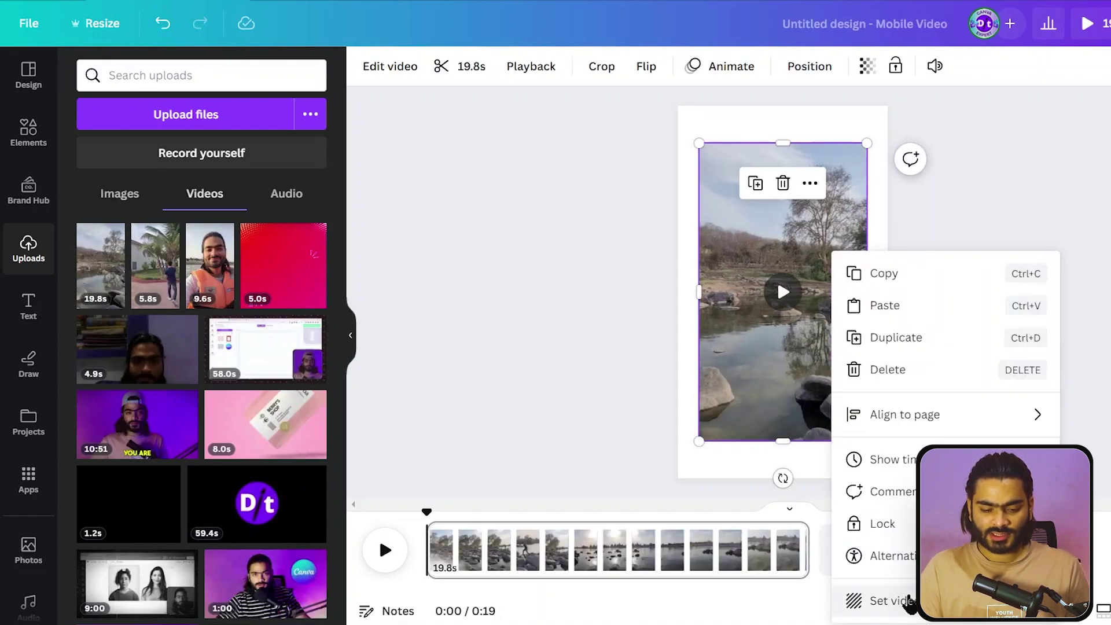
left_click(891, 602)
left_click(808, 387)
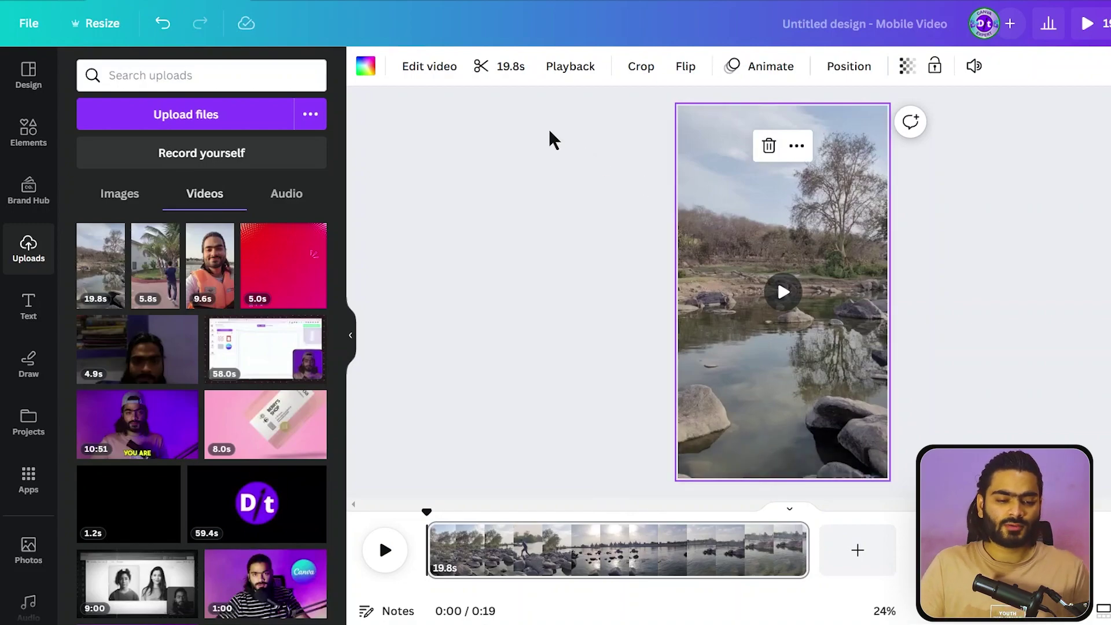
left_click(509, 75)
left_click_drag(435, 66, 610, 65)
left_click_drag(1106, 66, 984, 65)
left_click(1082, 66)
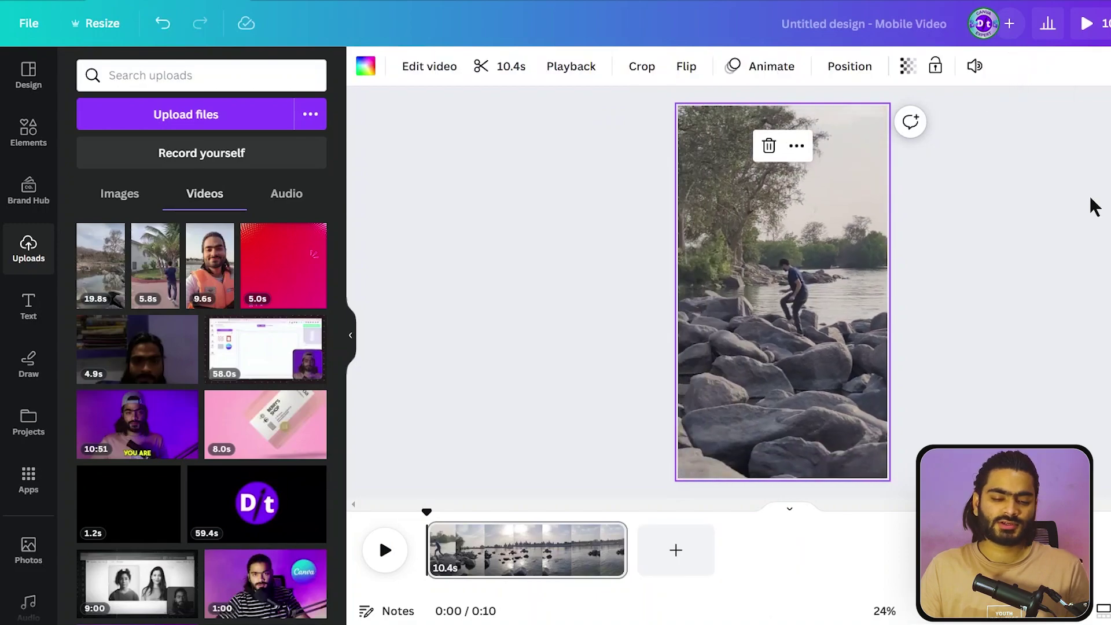
Check the river clip's playback settings and shorten the clip further on the timeline.
left_click(736, 256)
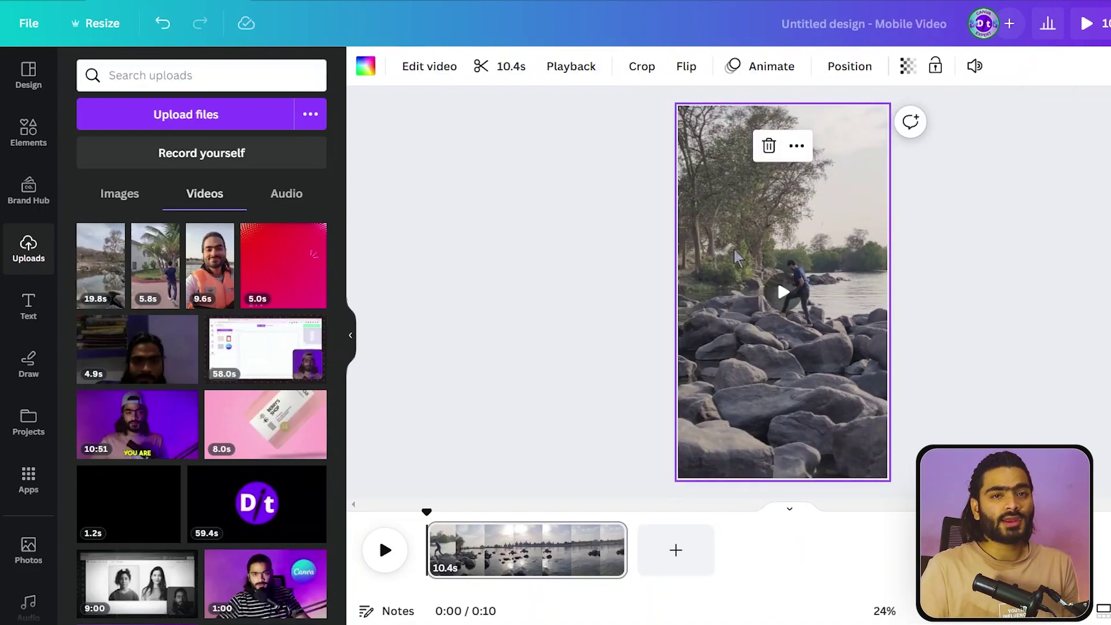
left_click(570, 67)
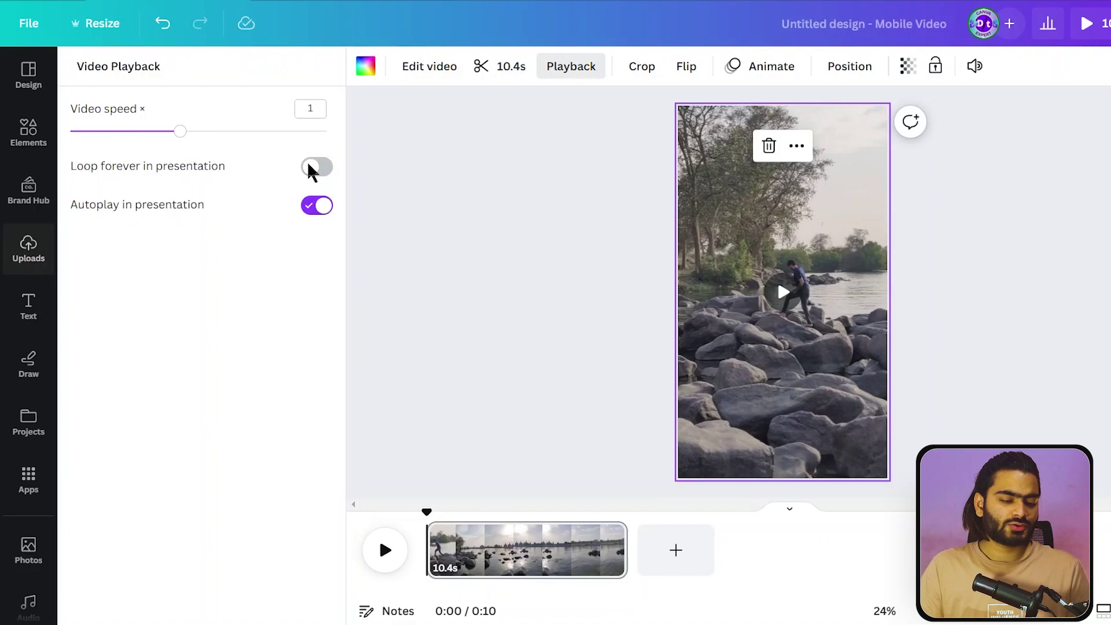
key("Escape")
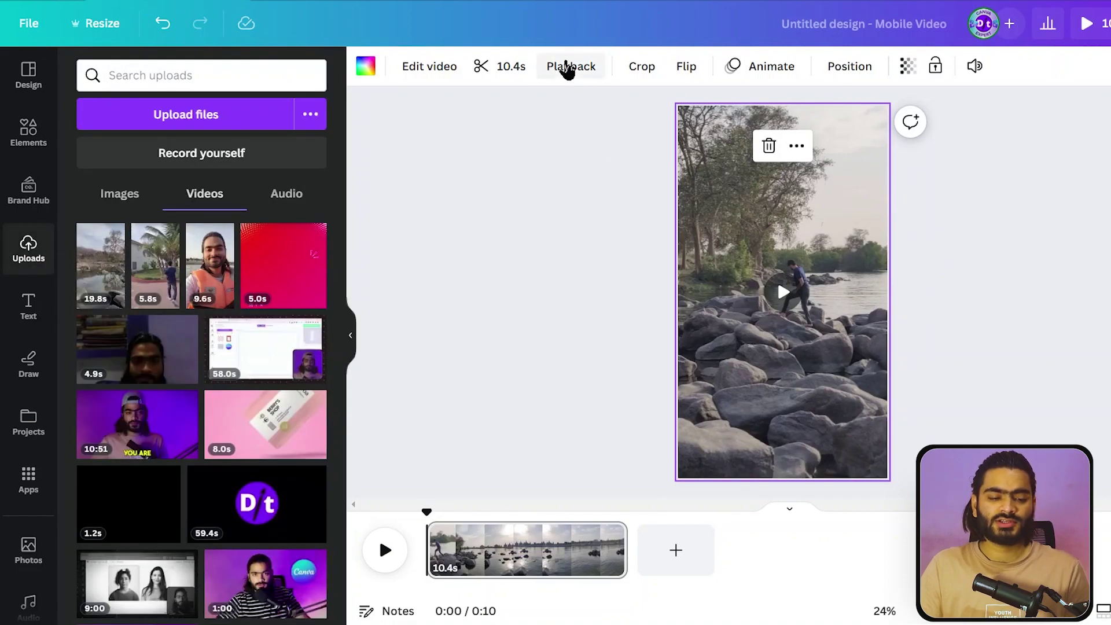
key("Escape")
left_click_drag(624, 549, 576, 554)
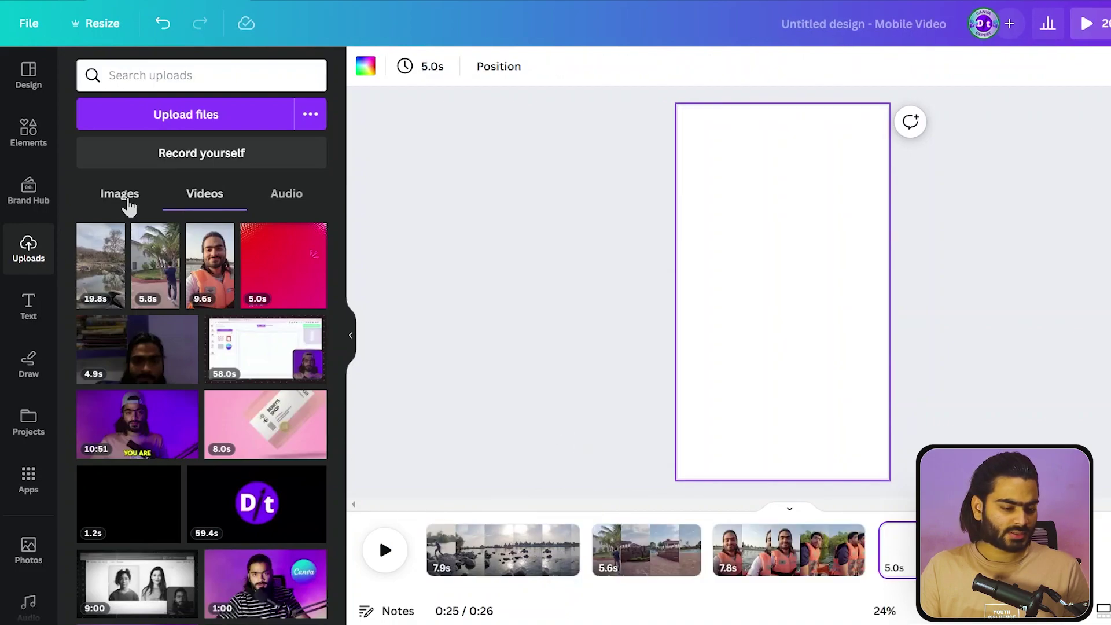
Set the uploaded photo of the man in blue as a page background.
left_click(126, 196)
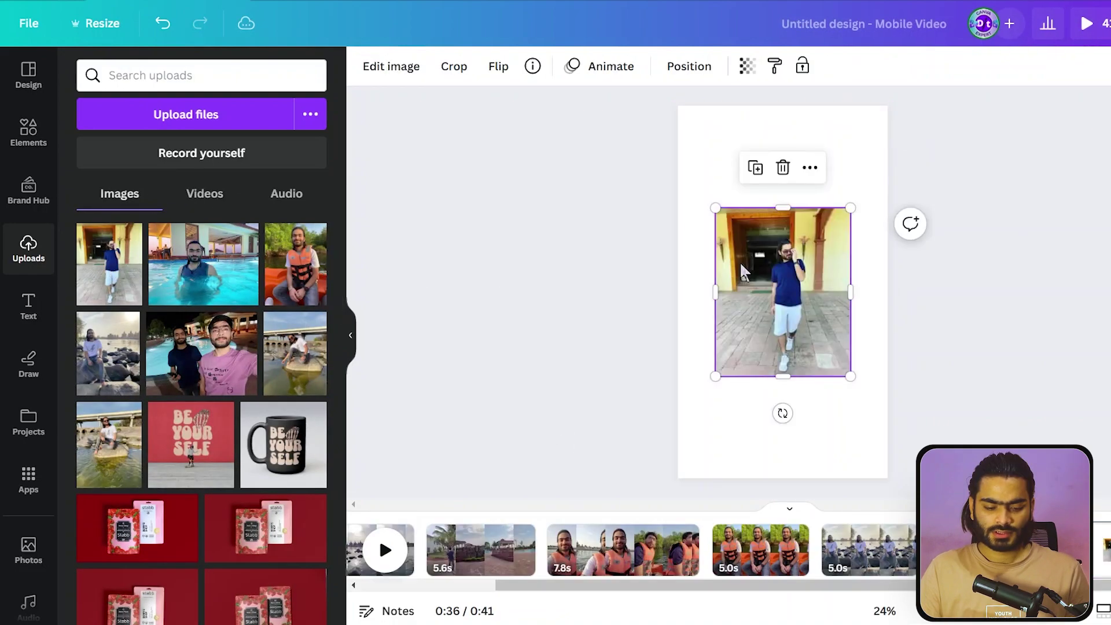
right_click(749, 272)
left_click(822, 568)
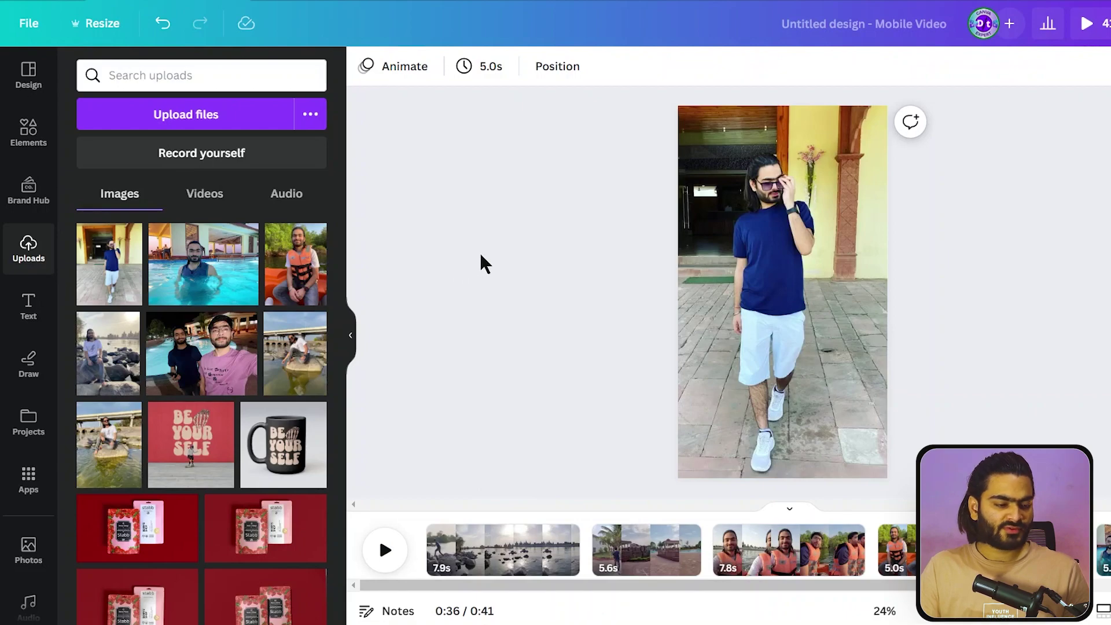
Search the Audio library for 'travelling' music using the 'trav' suggestion.
scroll(9, 376, "down", 4)
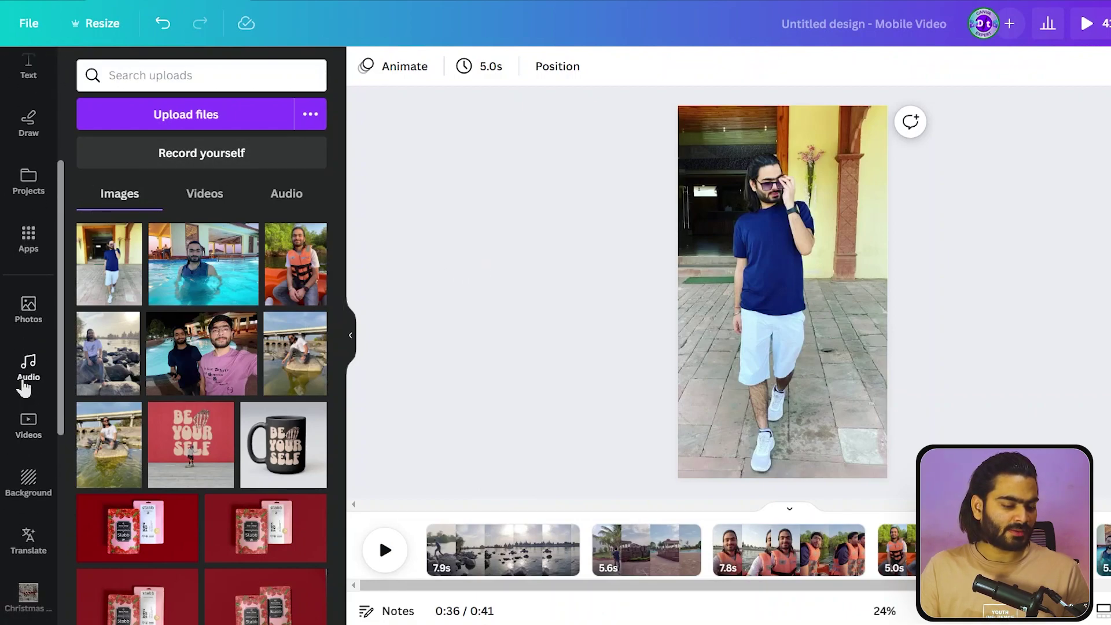
left_click(24, 385)
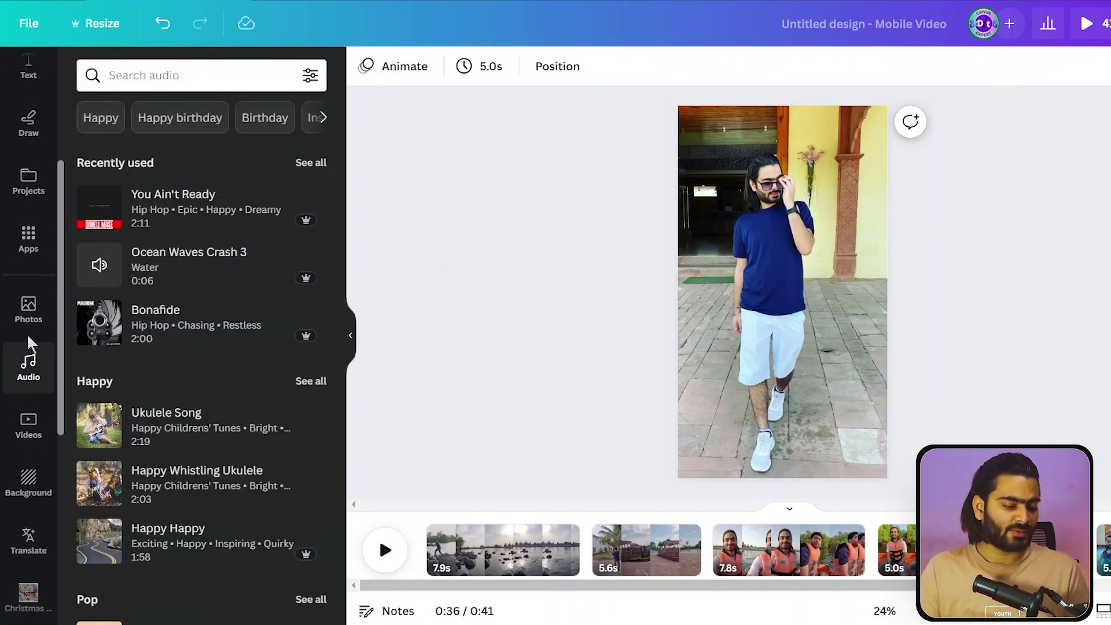
left_click(148, 84)
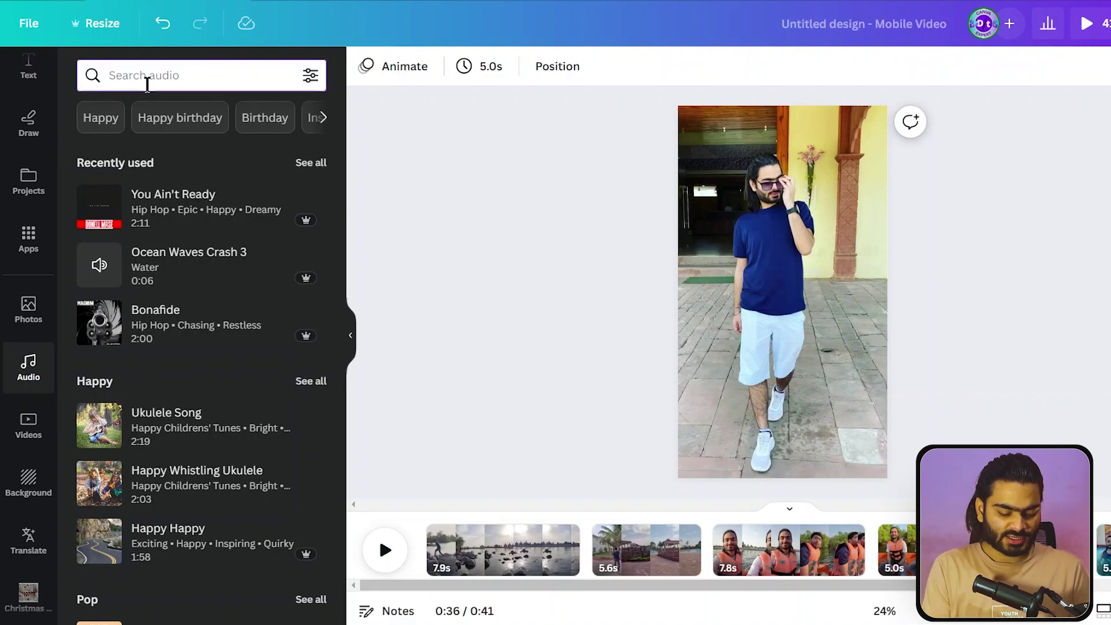
type("trav")
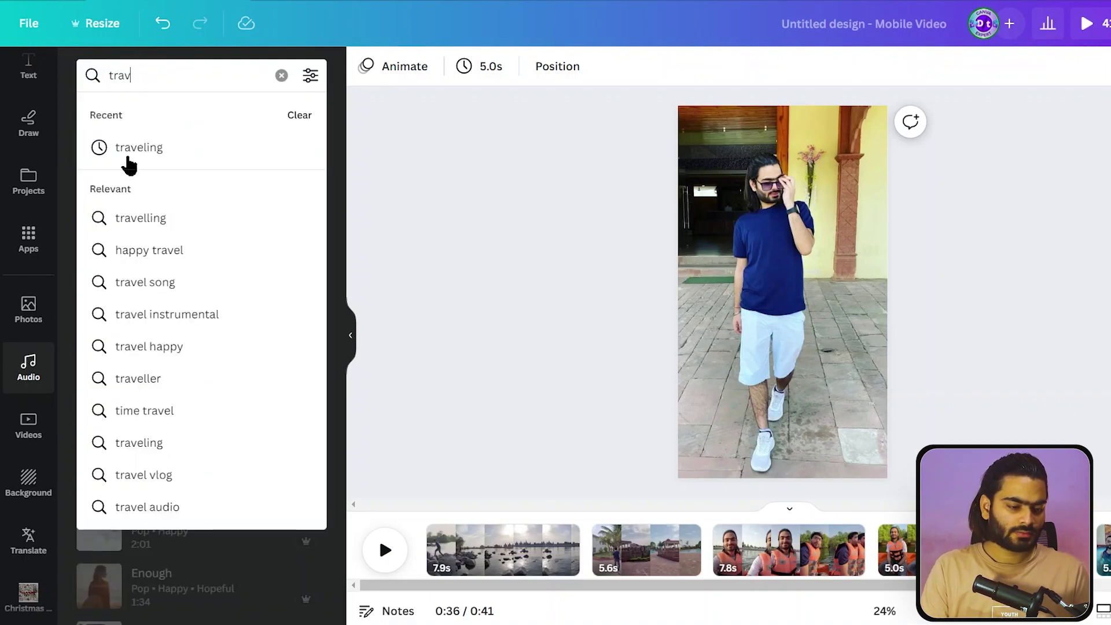
left_click(144, 225)
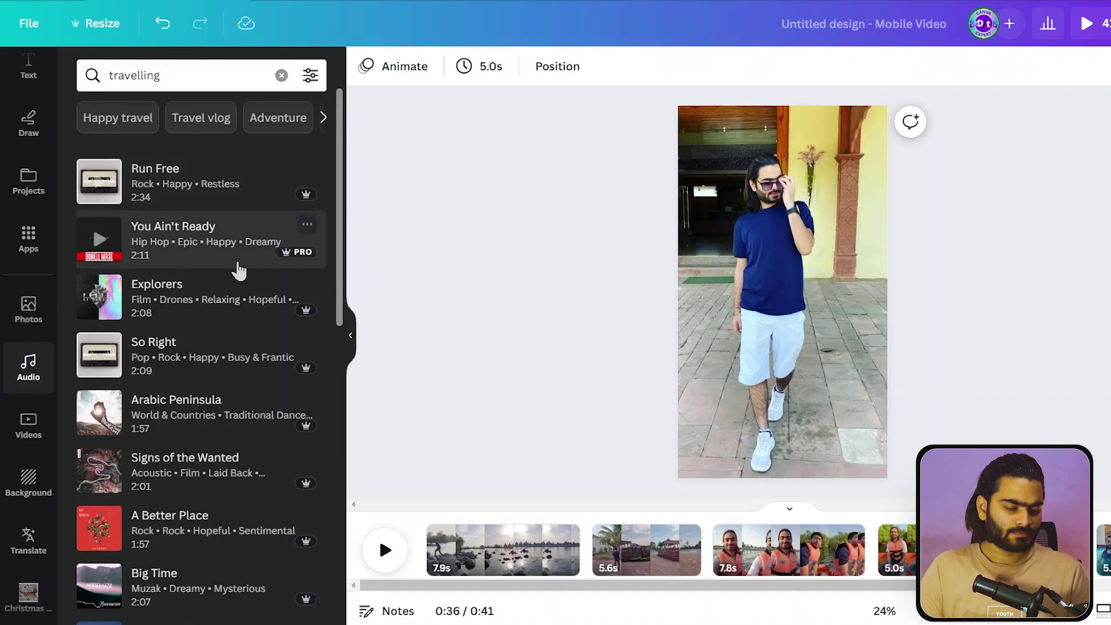
Add the You Ain't Ready track and align it to start at 0:00 with the video.
left_click_drag(351, 288, 547, 565)
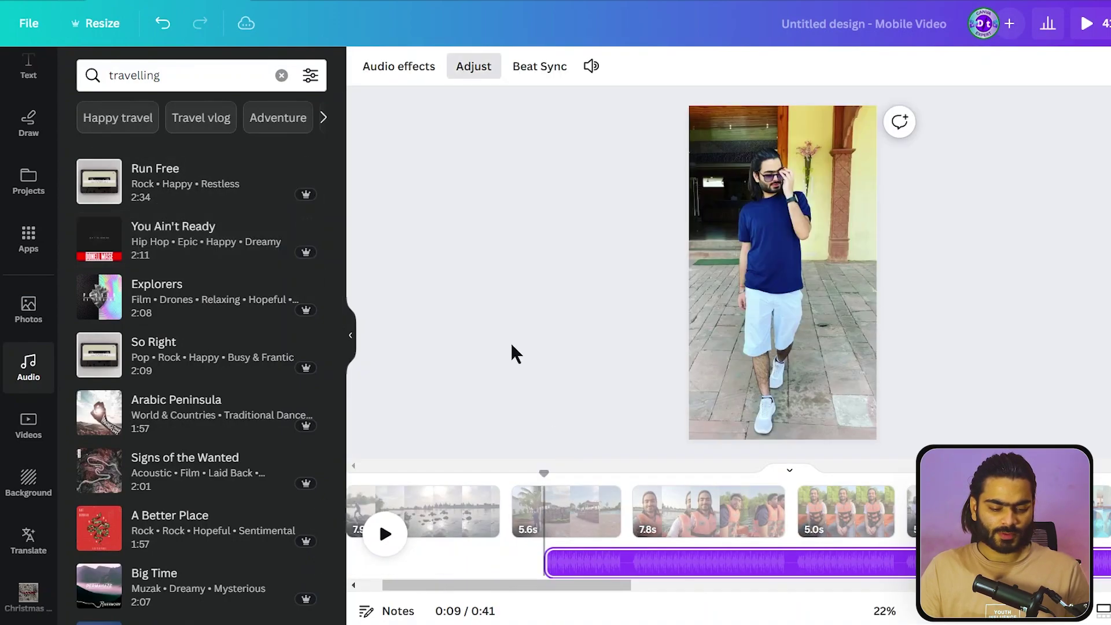
left_click(623, 405)
left_click(770, 574)
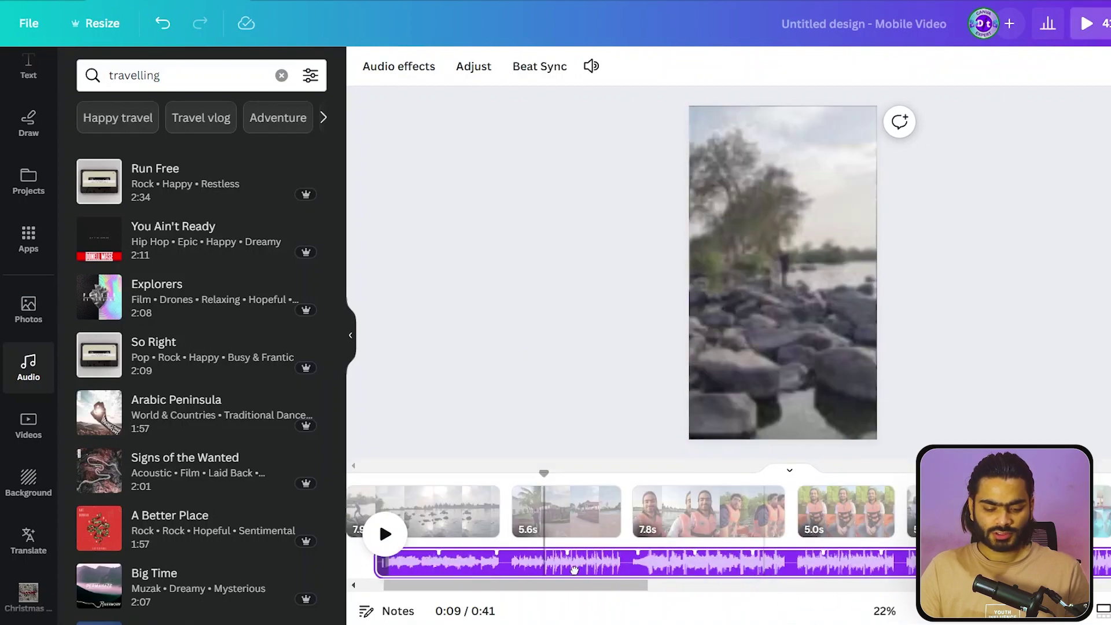
left_click_drag(770, 584, 523, 584)
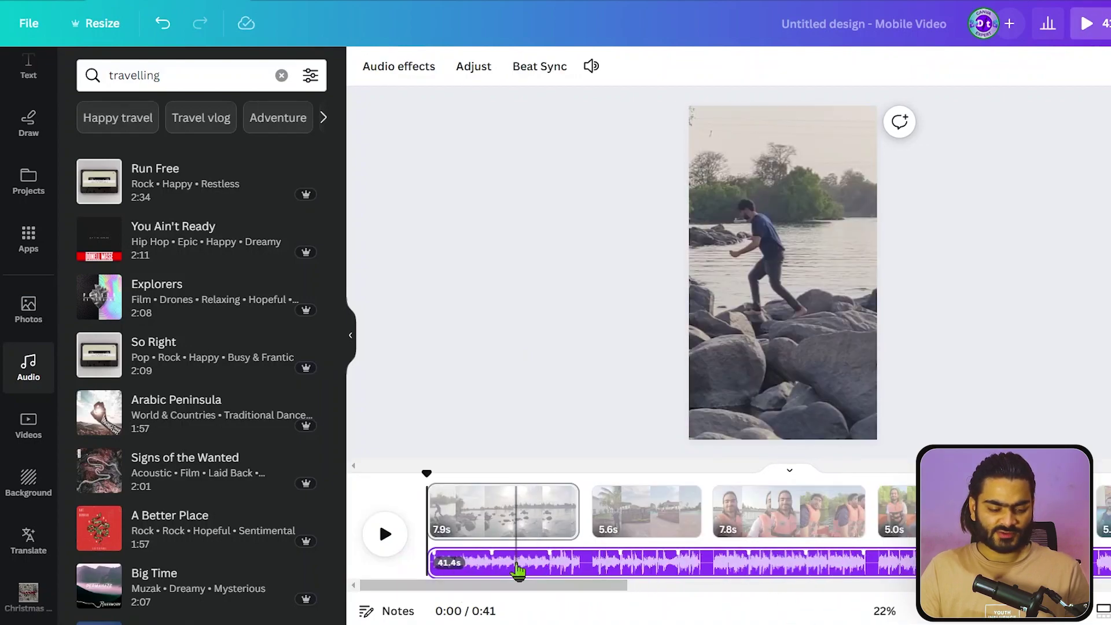
left_click(516, 567)
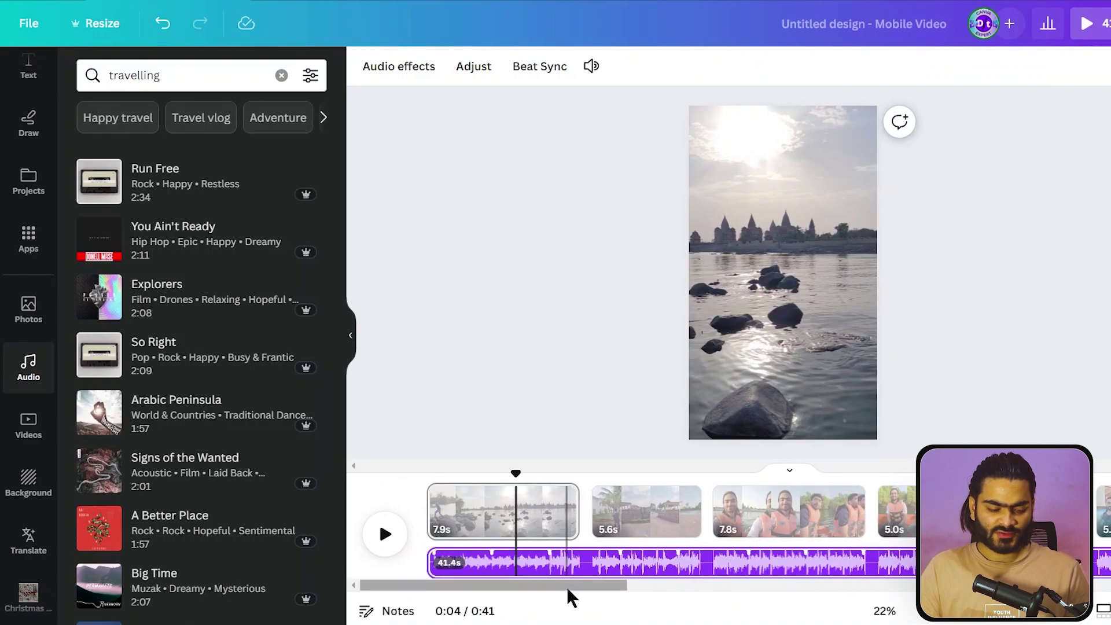
left_click_drag(570, 585, 533, 585)
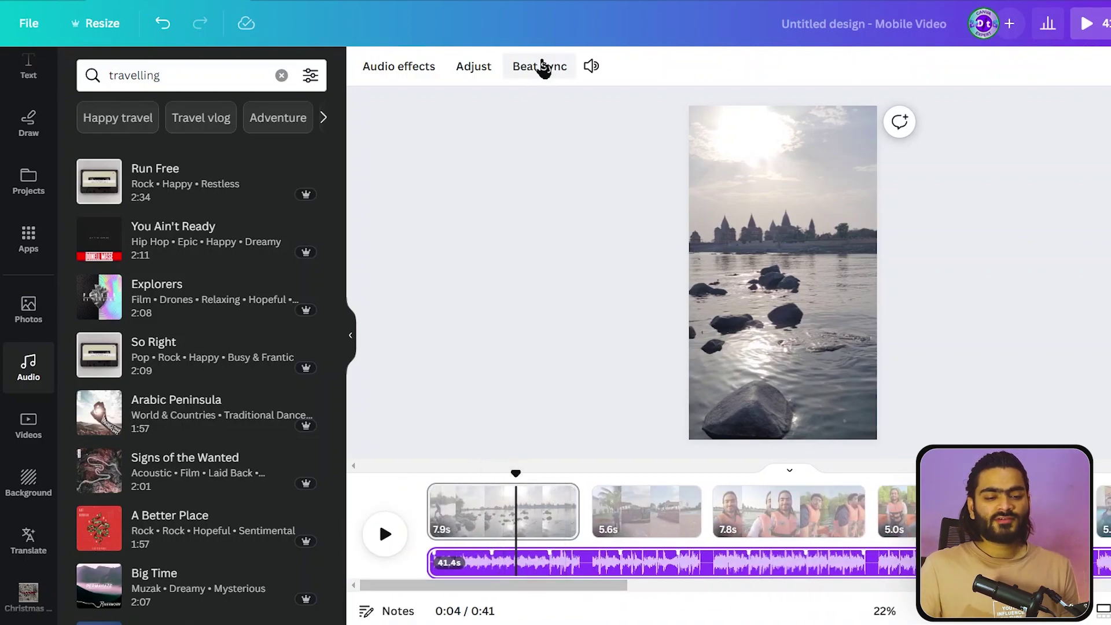
Turn on Beat Sync's Sync now for the music and scrub through the retimed clips.
left_click(534, 69)
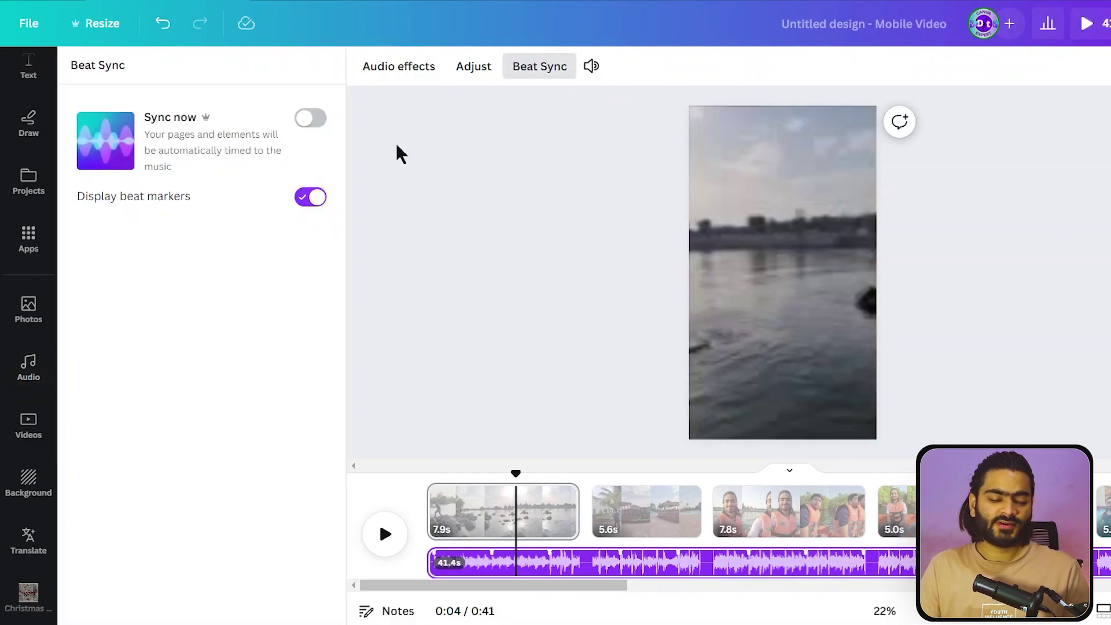
left_click(311, 119)
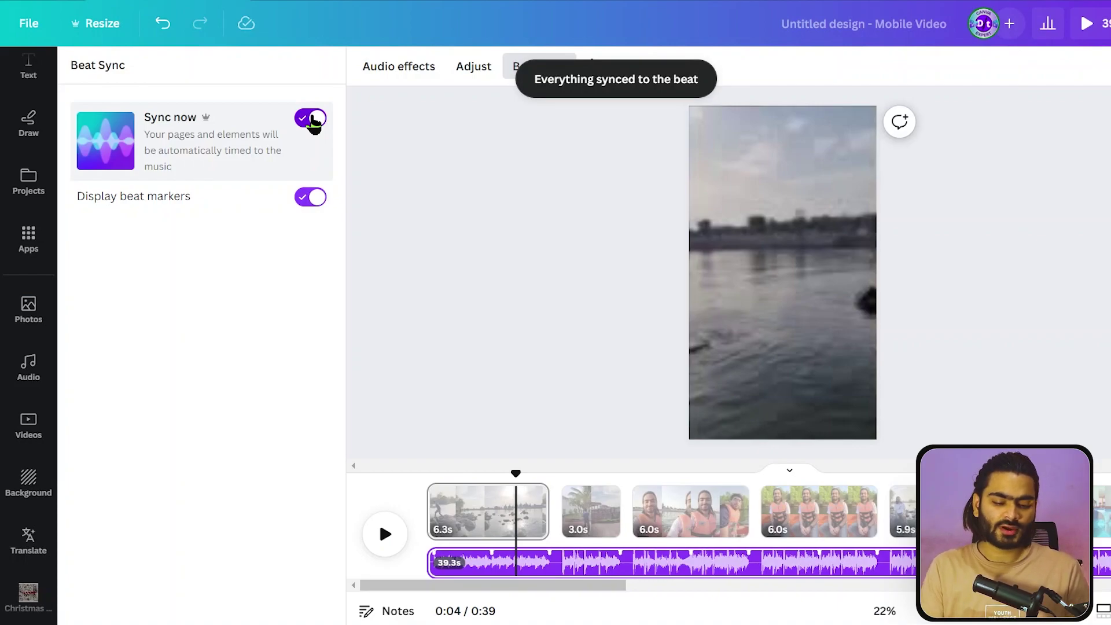
mouse_move(514, 473)
left_mouse_down()
mouse_move(480, 474)
mouse_move(639, 474)
mouse_move(521, 475)
left_mouse_up()
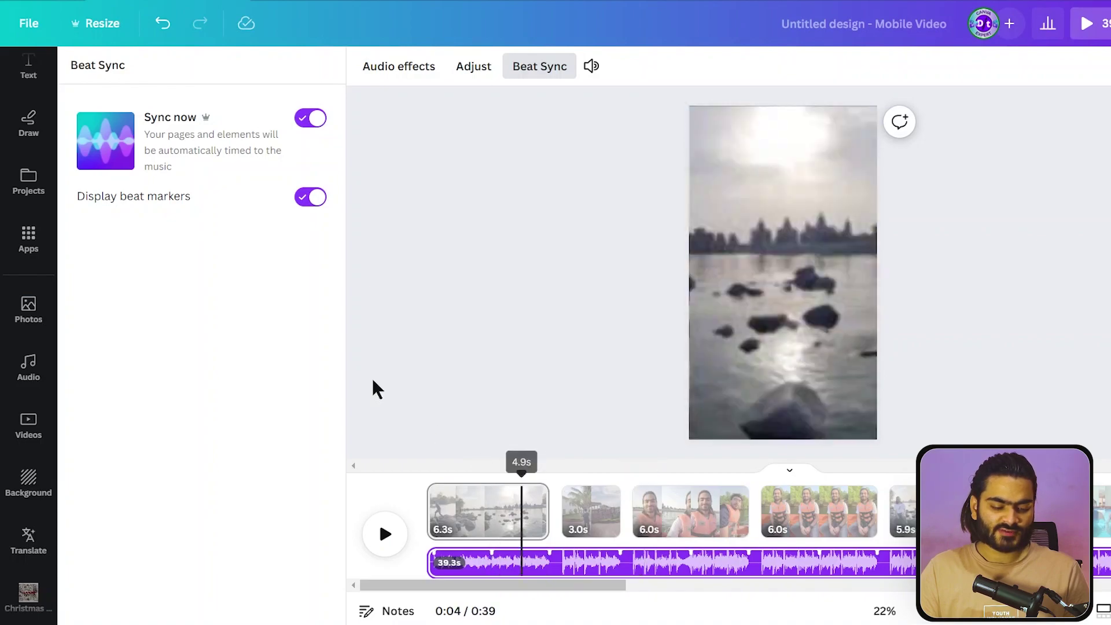
left_click(303, 202)
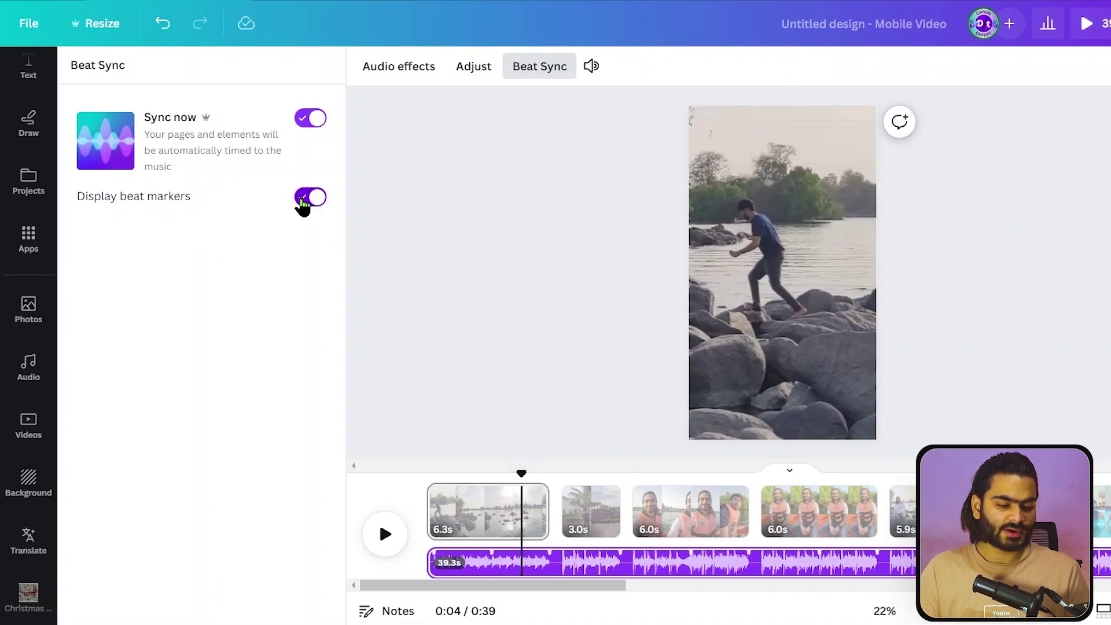
mouse_move(521, 474)
left_mouse_down()
mouse_move(570, 475)
mouse_move(441, 463)
mouse_move(513, 446)
mouse_move(429, 426)
mouse_move(428, 416)
left_mouse_up()
Shorten the fourth clip to 3.0s and the fifth clip to 2.9s.
left_click(450, 328)
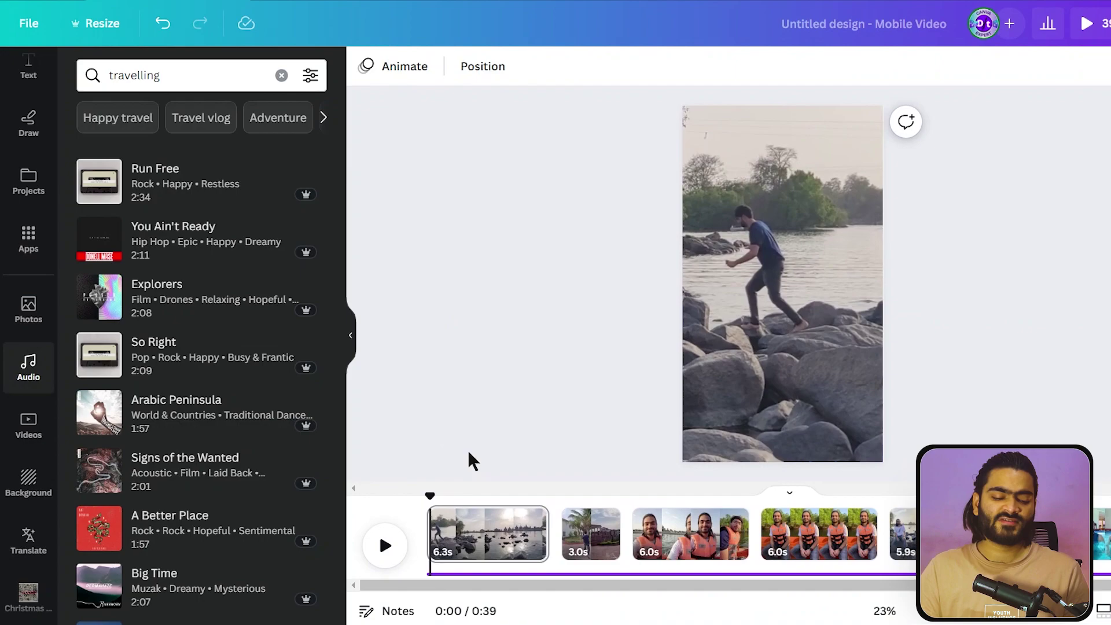
left_click(543, 572)
left_click_drag(537, 509, 810, 485)
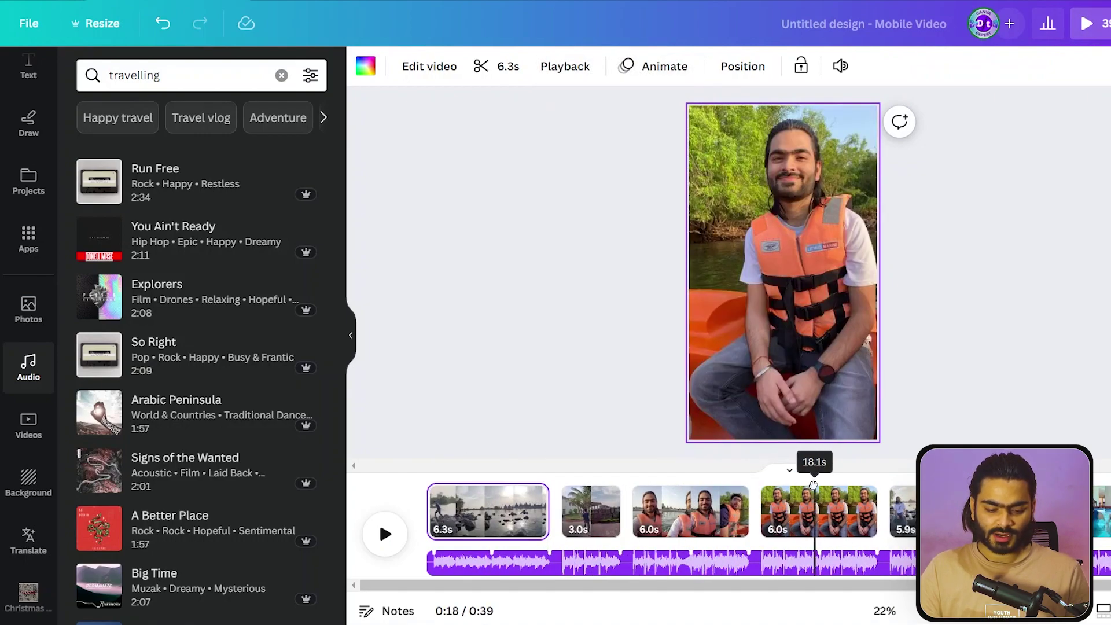
left_click(839, 511)
left_click_drag(876, 511, 818, 519)
left_click_drag(819, 475, 890, 473)
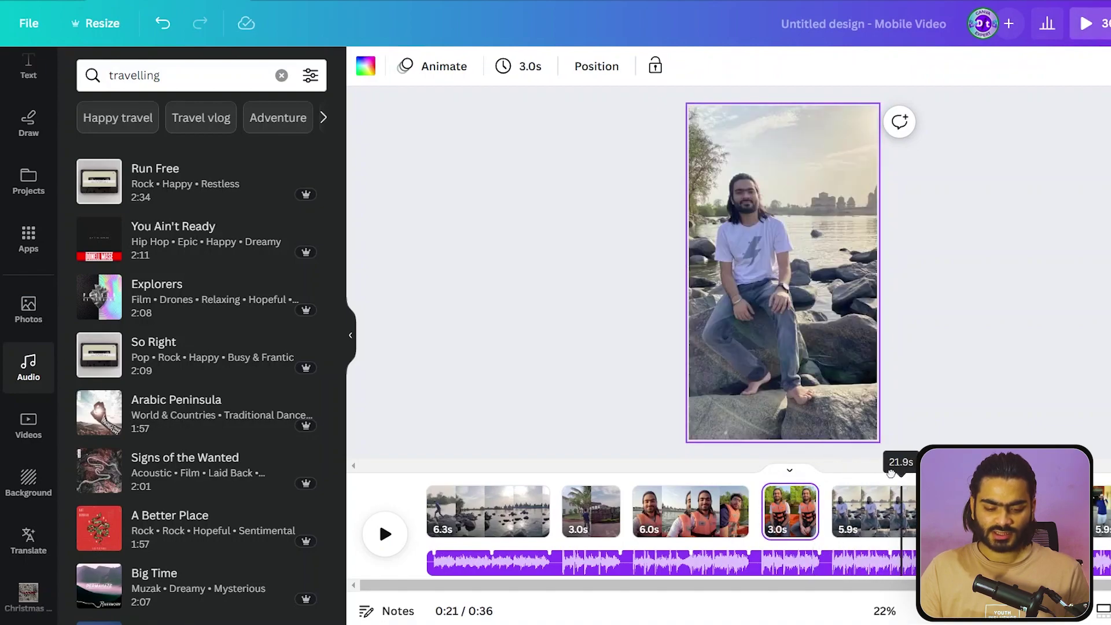
left_click(870, 509)
left_click_drag(947, 511, 887, 512)
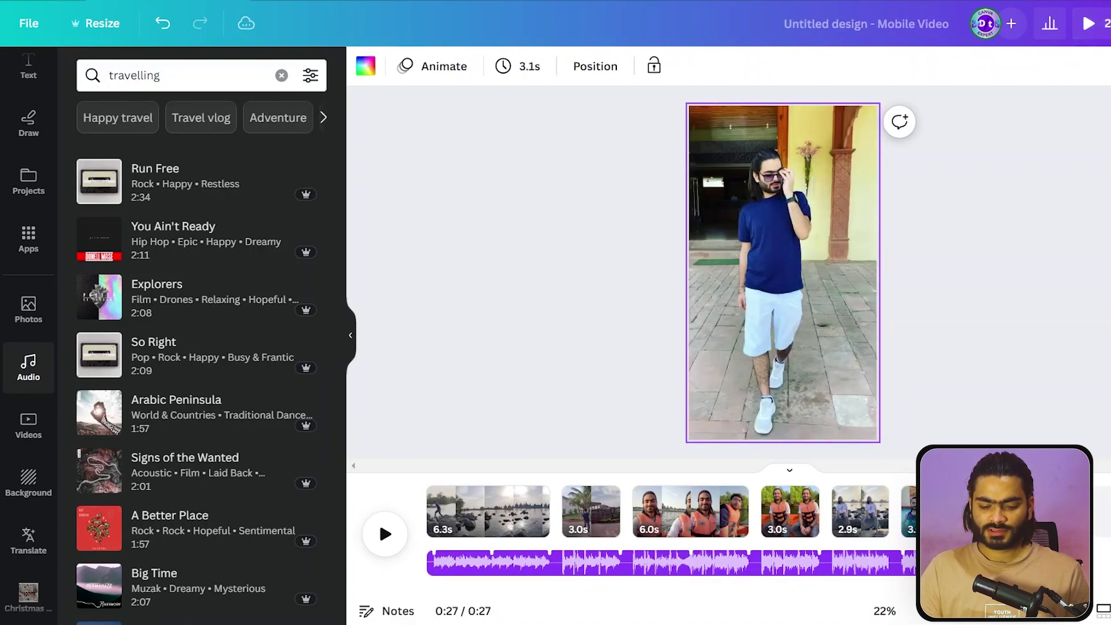
left_click_drag(1009, 501, 856, 501)
left_click(531, 516)
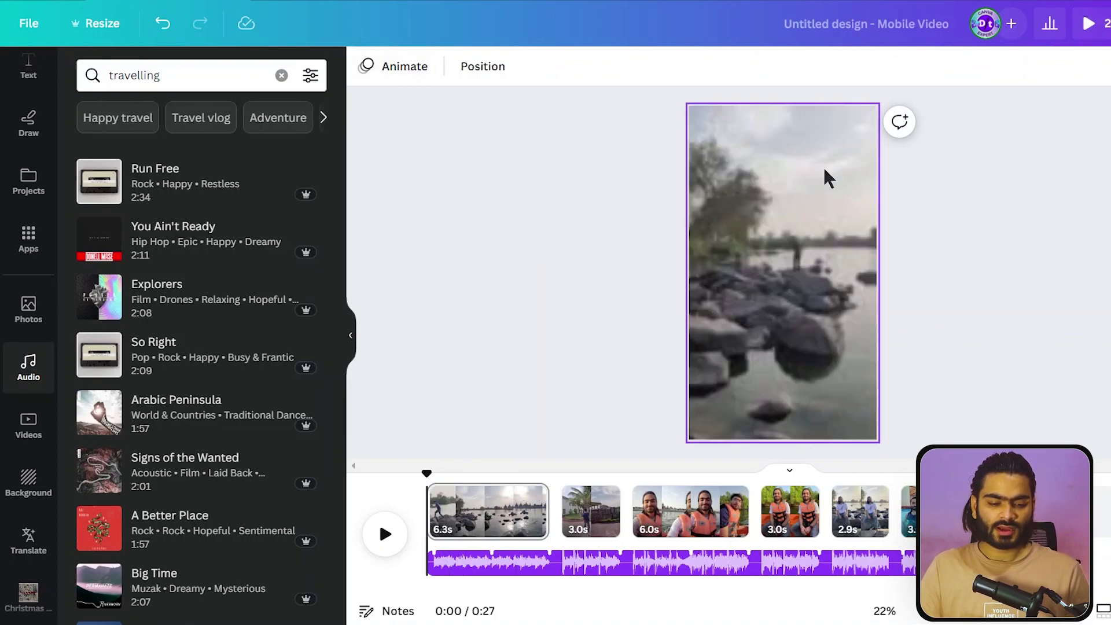
Give the first clip the Epic filter at intensity 15.
left_click(826, 183)
left_click(435, 69)
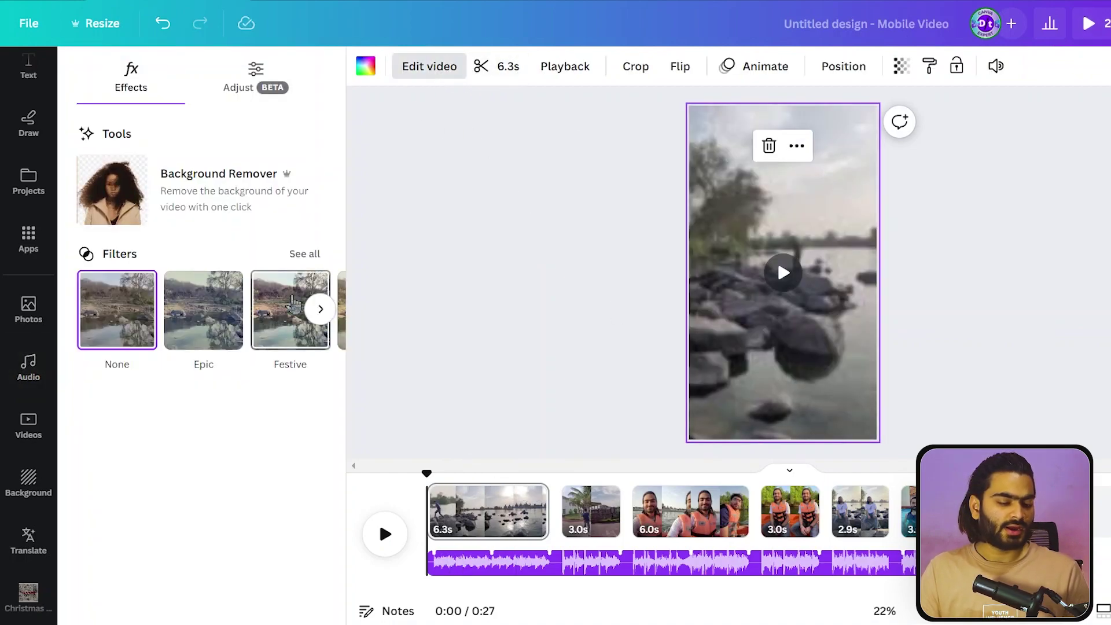
left_click(204, 312)
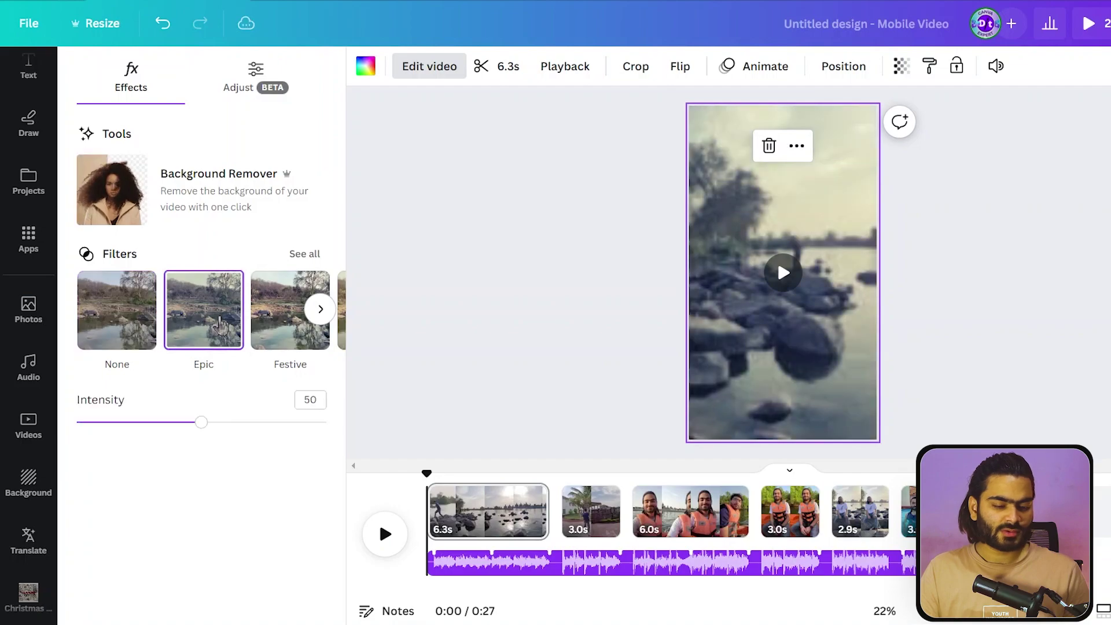
left_click_drag(202, 421, 112, 421)
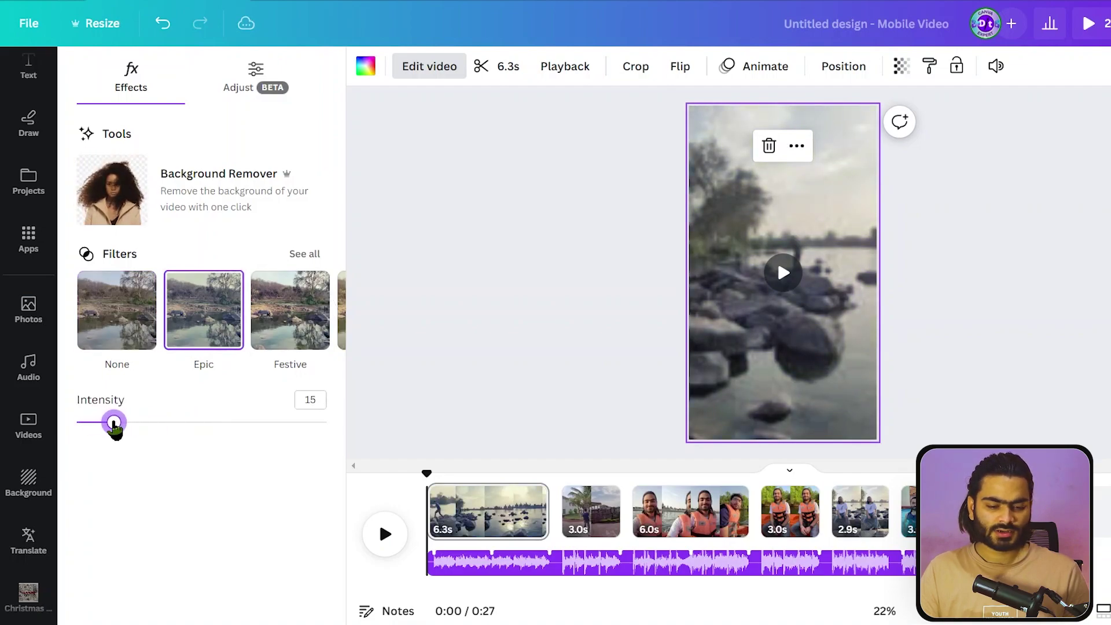
key("Escape")
Select the third clip and browse its full list of filters.
left_click(665, 521)
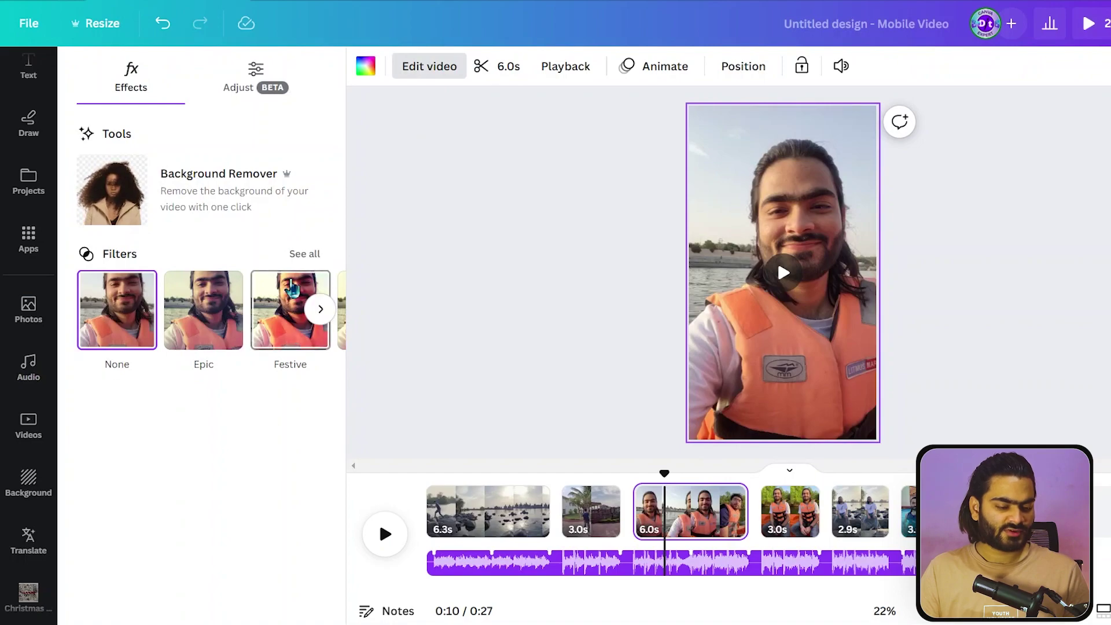
left_click(304, 253)
scroll(208, 353, "down", 5)
scroll(209, 324, "up", 5)
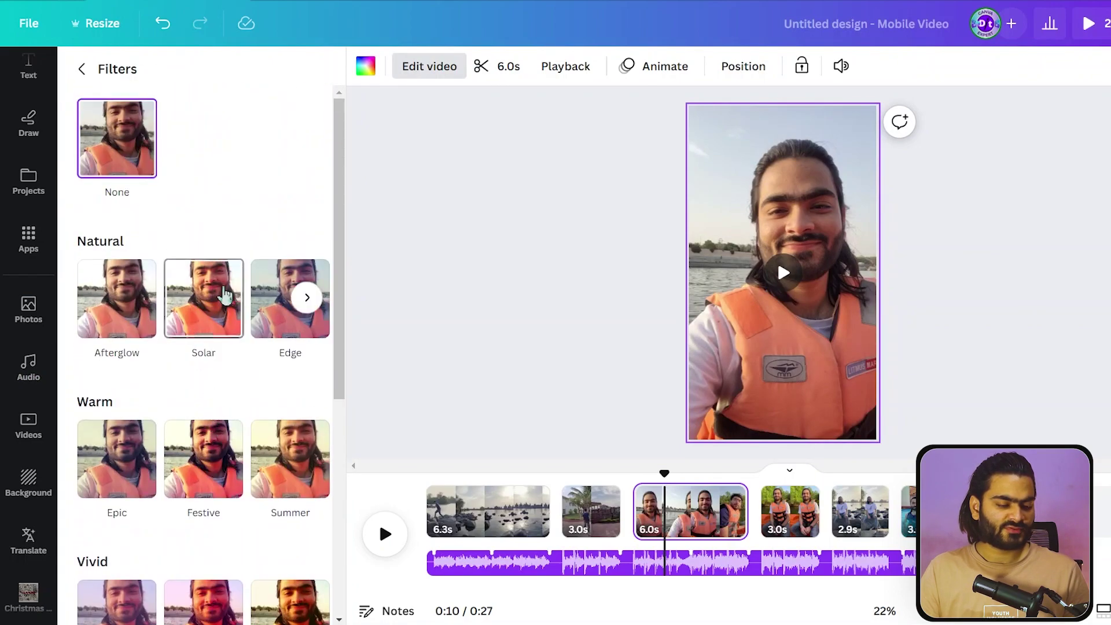
scroll(278, 457, "down", 5)
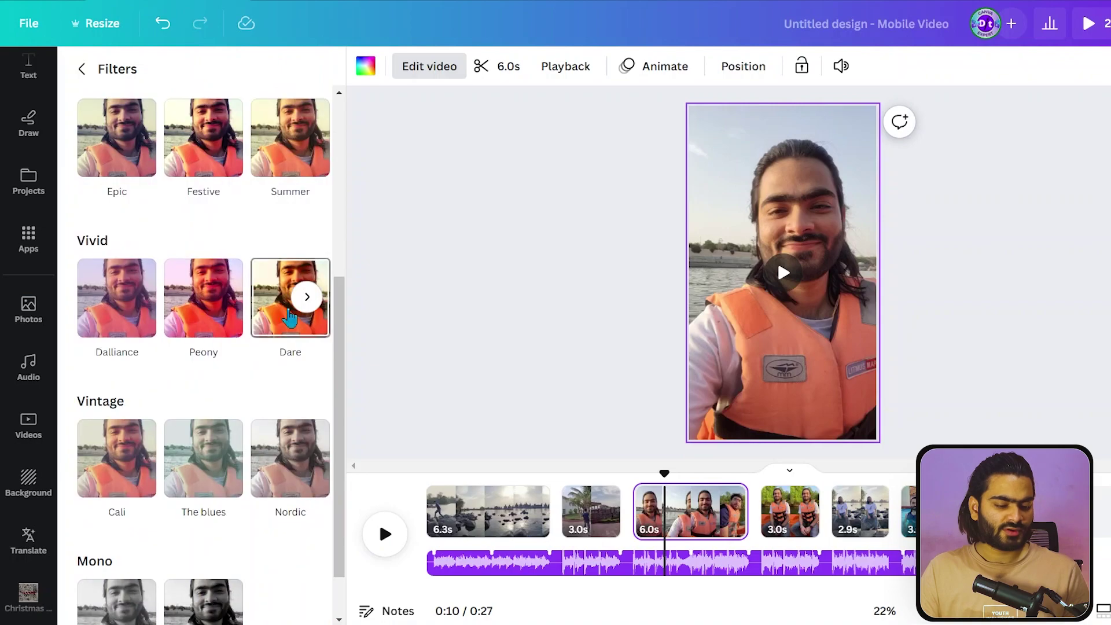
scroll(259, 346, "up", 1)
scroll(259, 345, "up", 4)
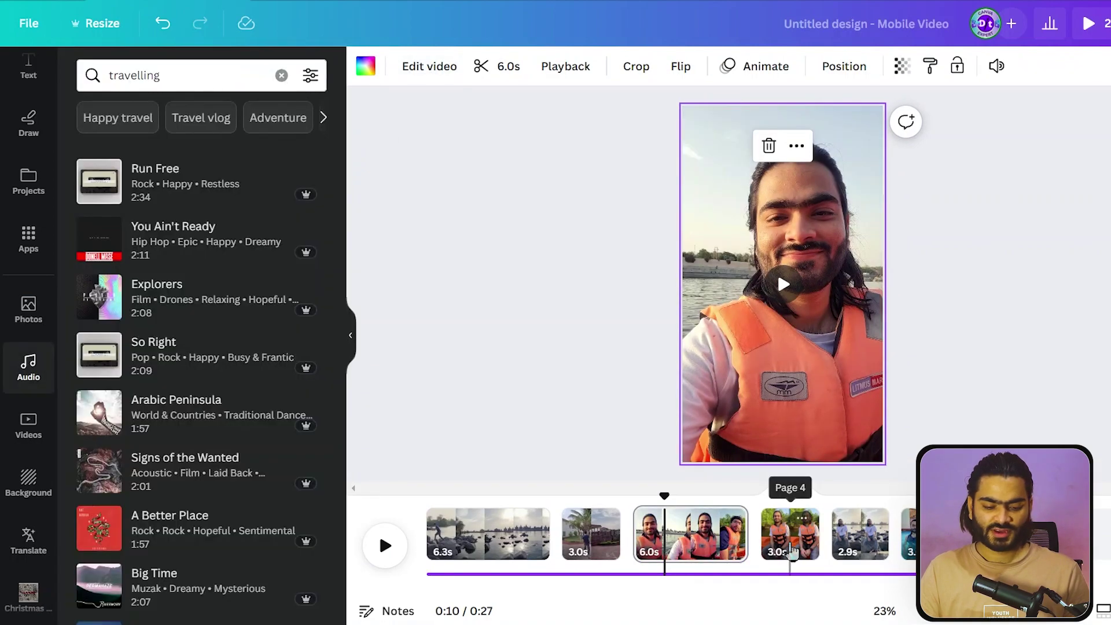
Apply the Photo Zoom animation to the 3.0s pool photo in the fourth clip.
left_click(790, 529)
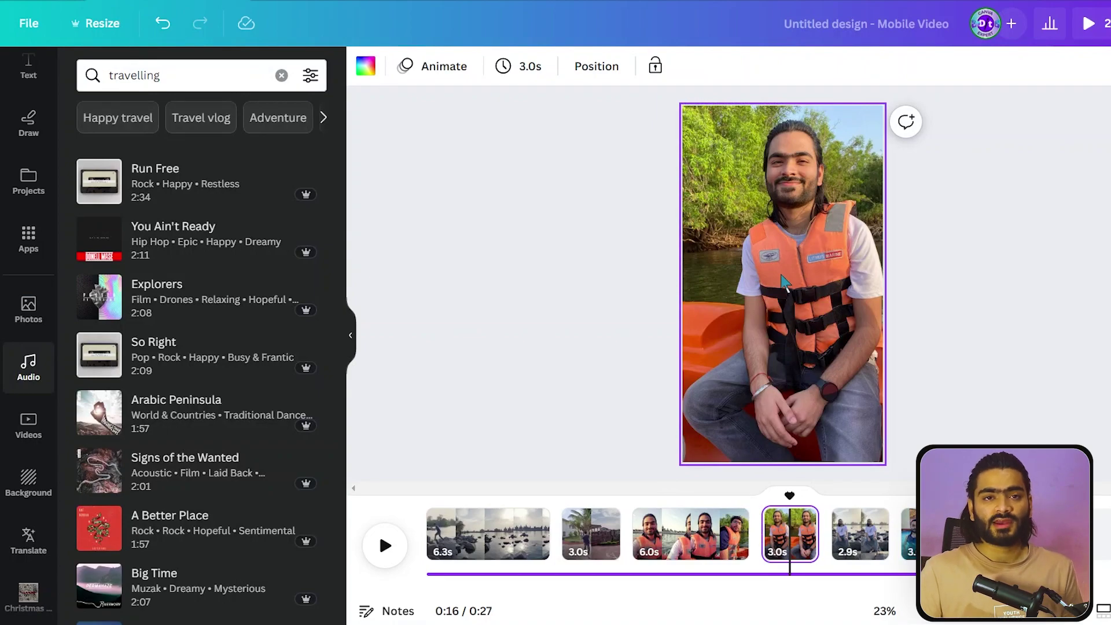
left_click(871, 237)
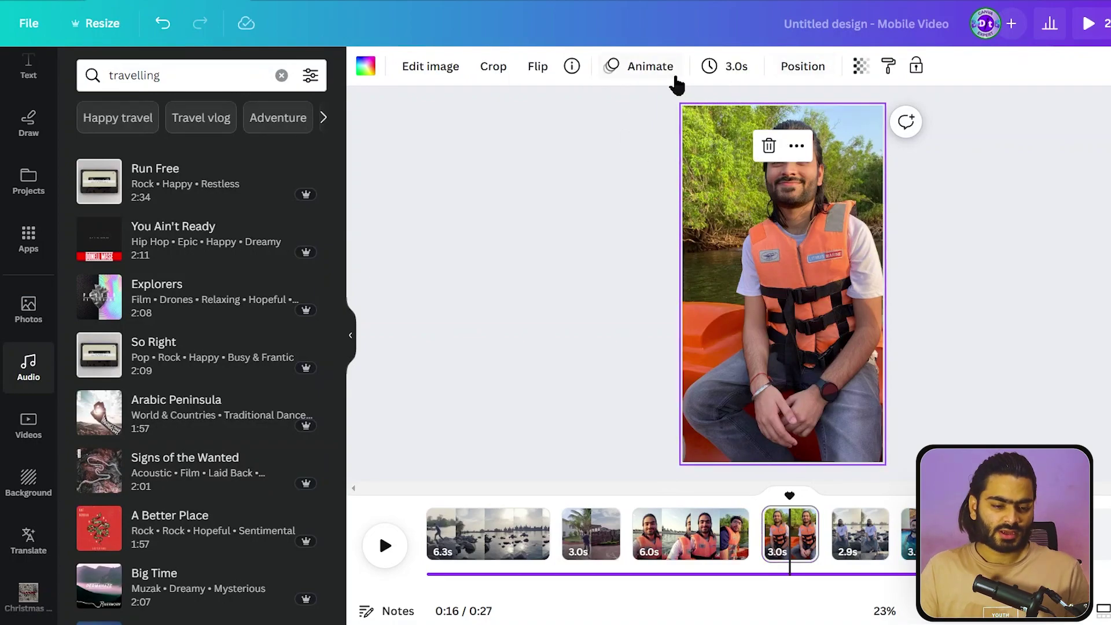
left_click(644, 69)
scroll(163, 471, "down", 9)
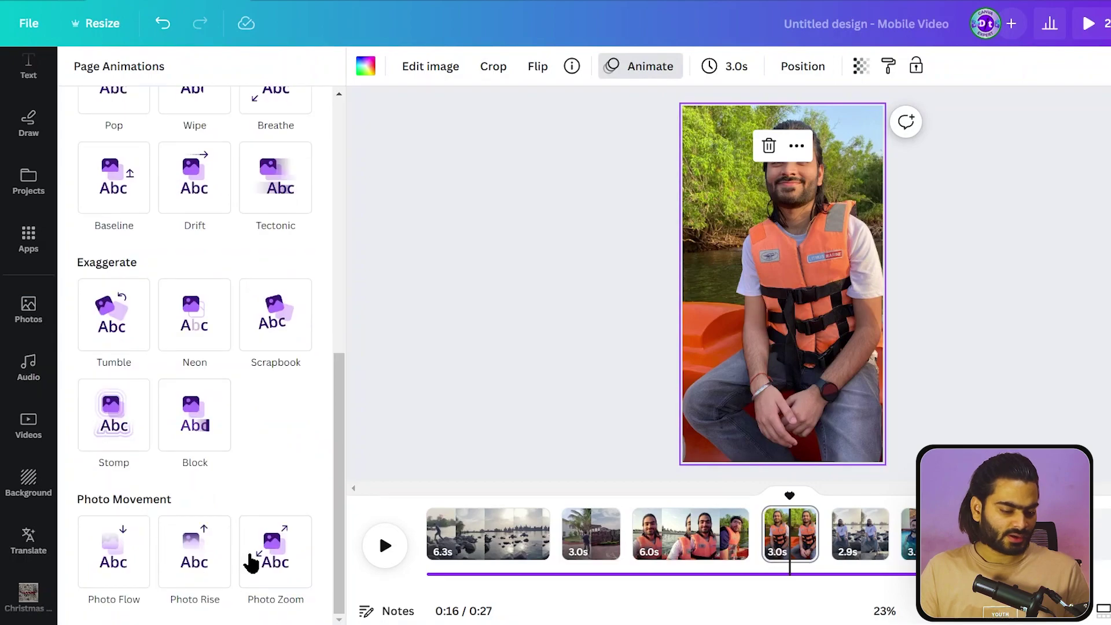
left_click(264, 561)
Give the next photo Photo Zoom with reduced scale, zooming in on entry only.
left_click(146, 490)
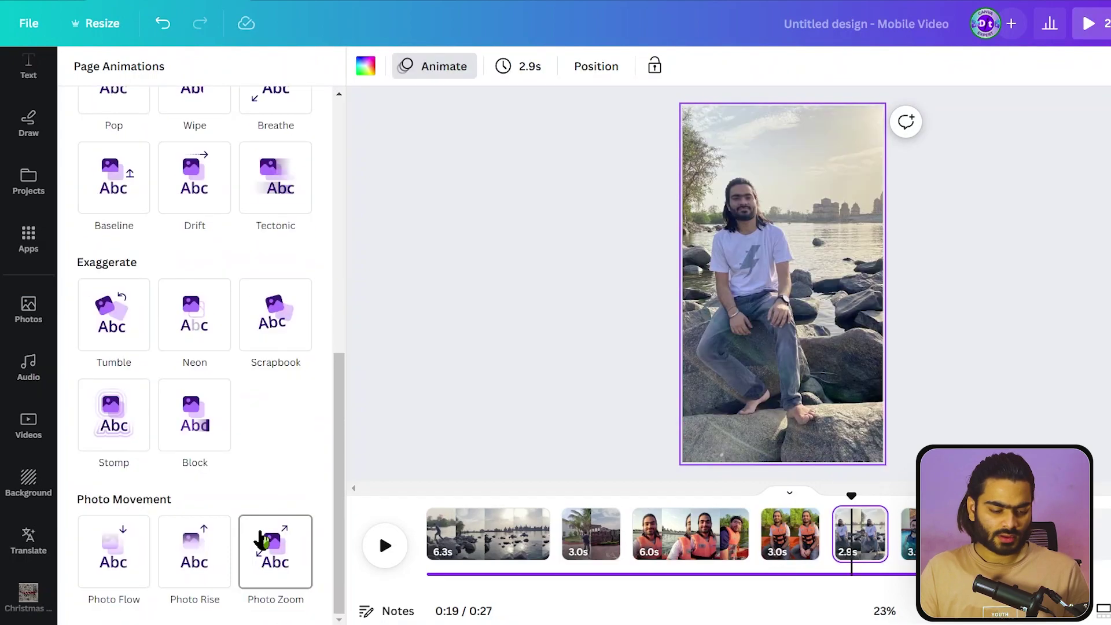
left_click(261, 541)
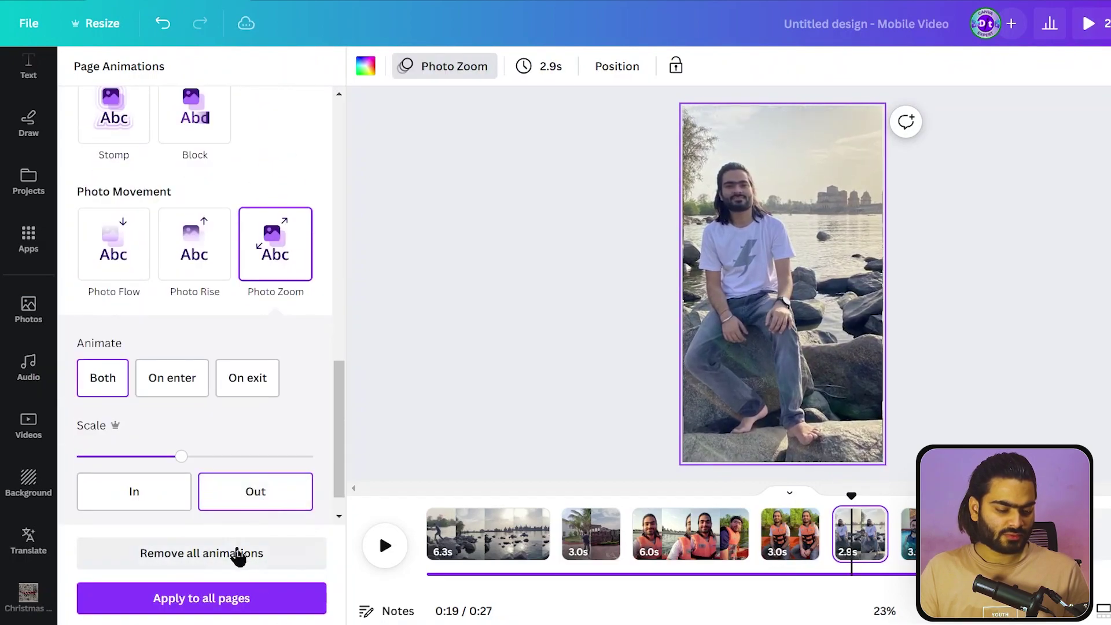
left_click_drag(181, 457, 129, 456)
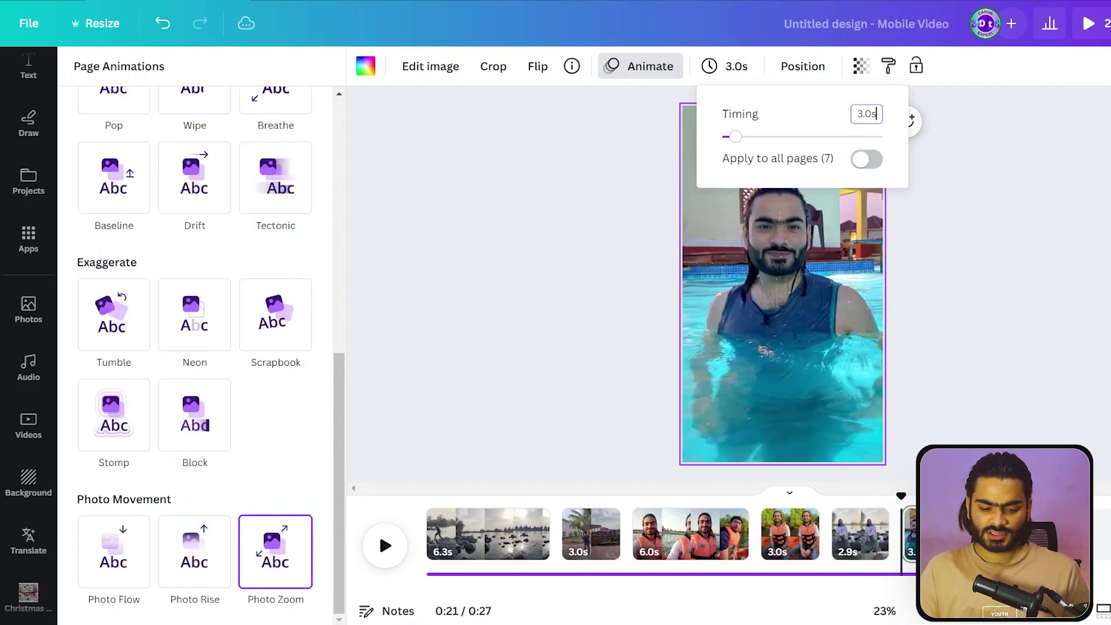
left_click(278, 558)
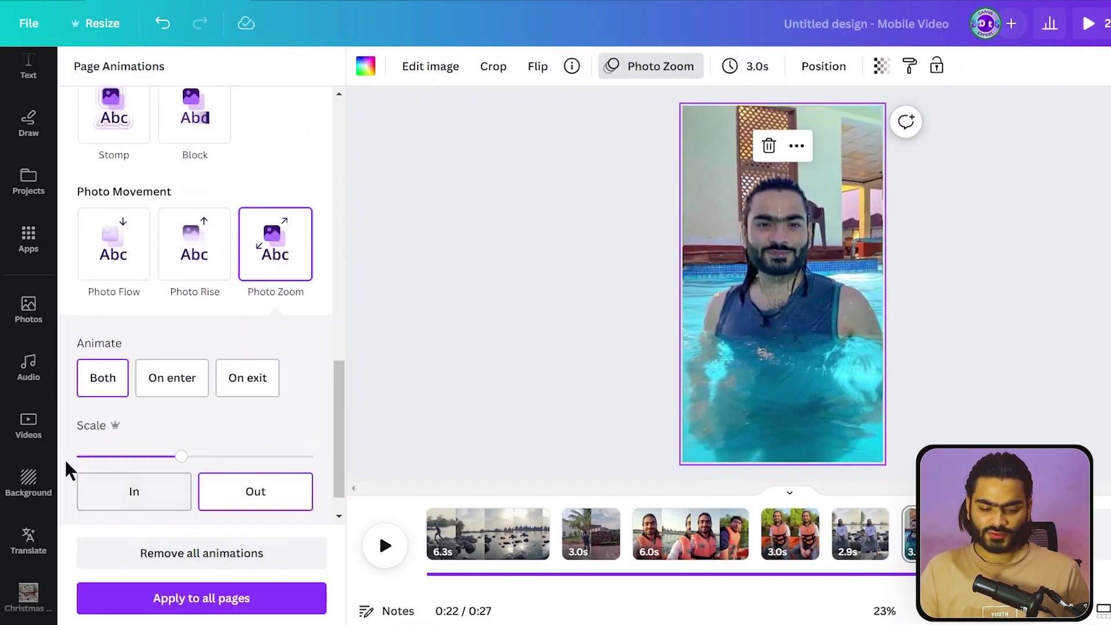
left_click(153, 505)
left_click(155, 506)
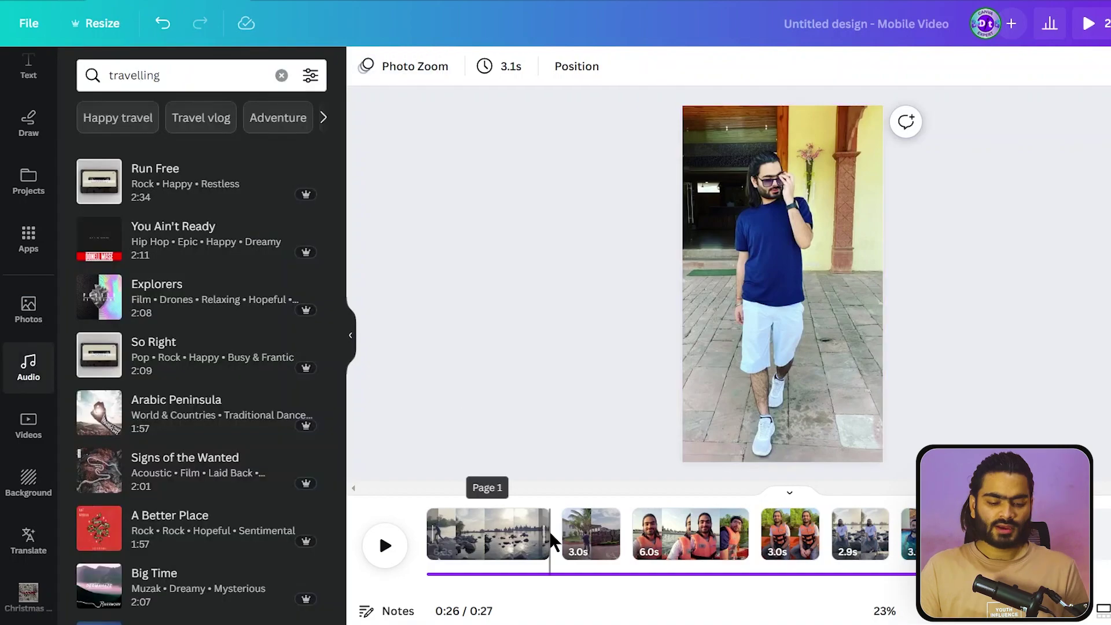
Join the first three clips with Circle Wipe and Match & Move transitions.
left_click(564, 547)
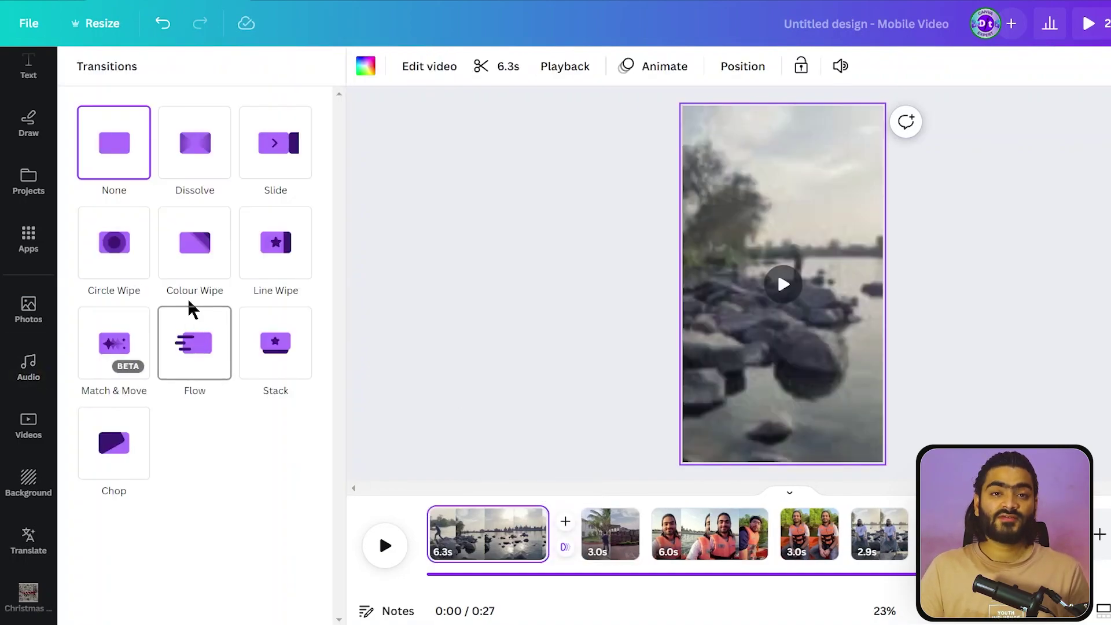
left_click(114, 242)
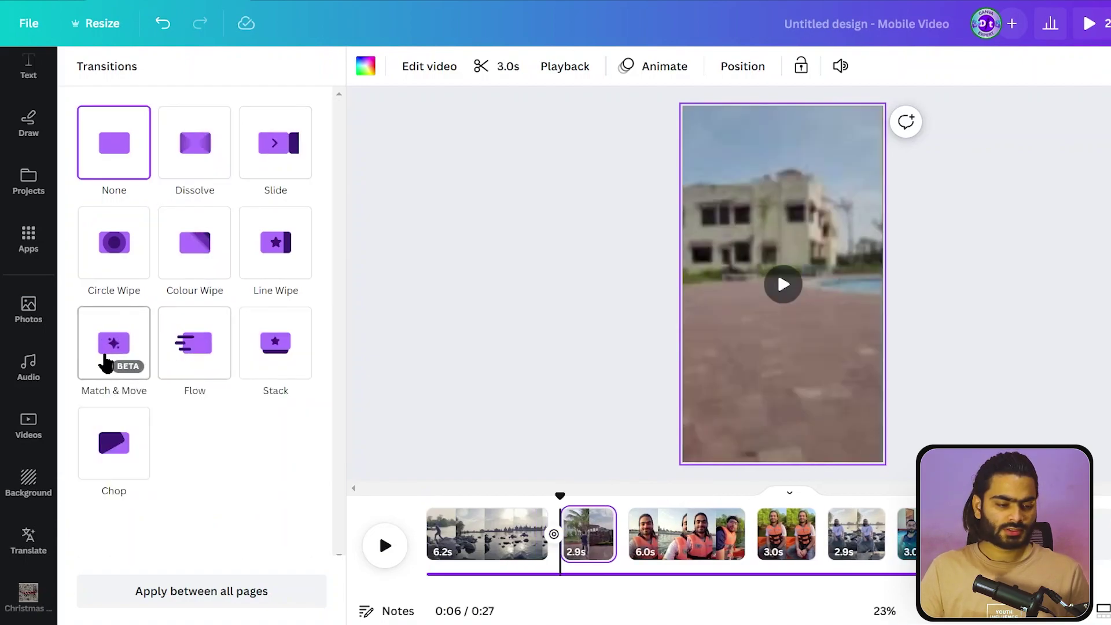
left_click(105, 347)
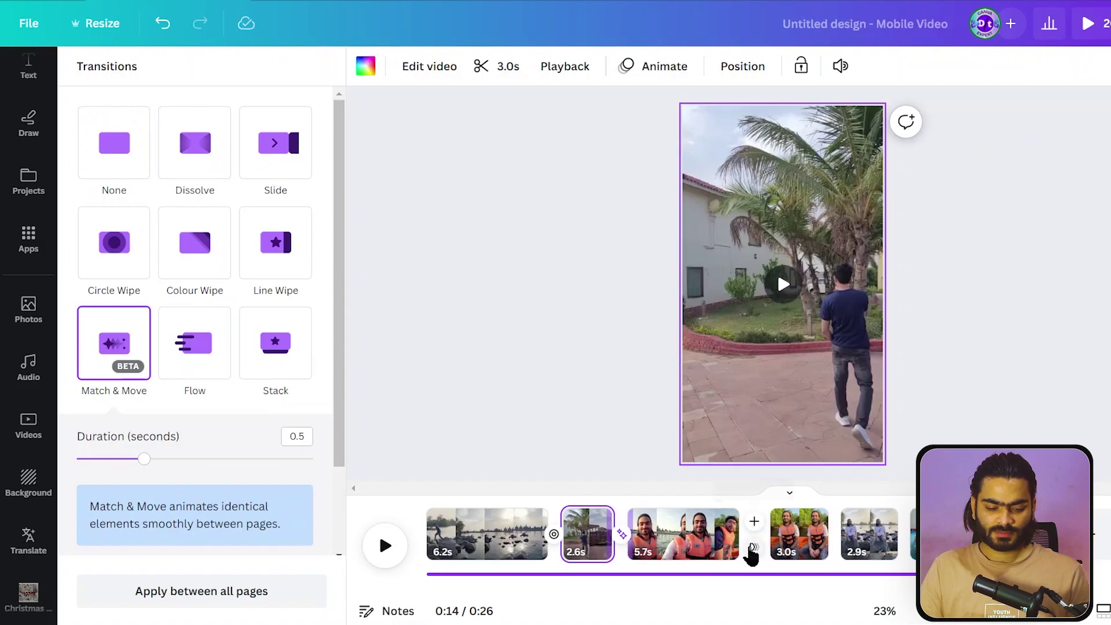
Add a Dissolve after the third clip and a Stack transition after the fourth.
left_click(745, 535)
left_click(195, 142)
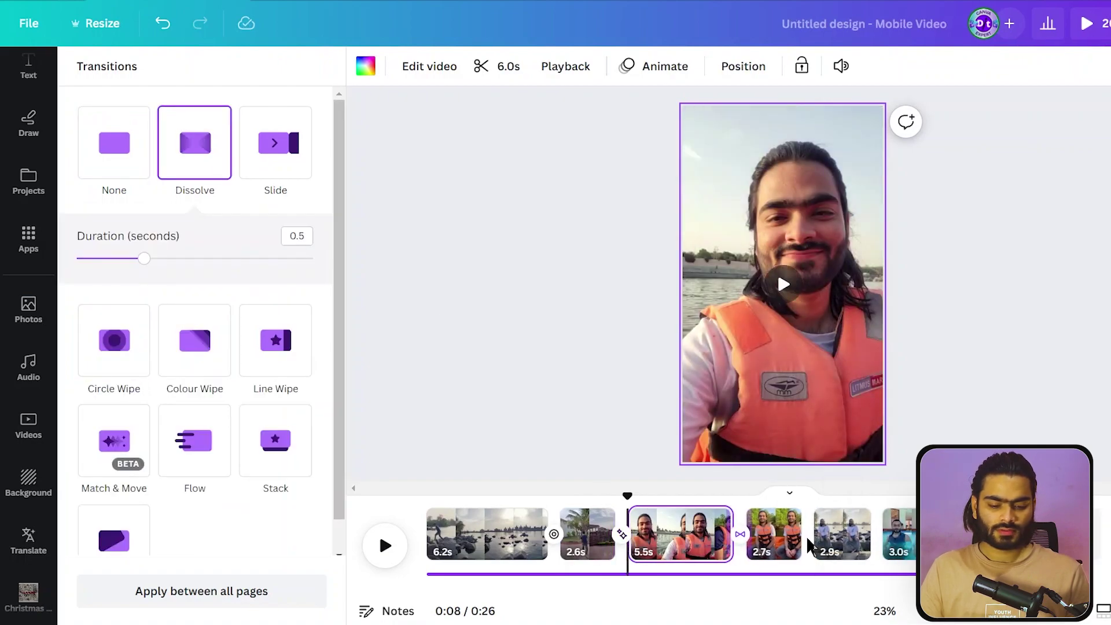
left_click(808, 533)
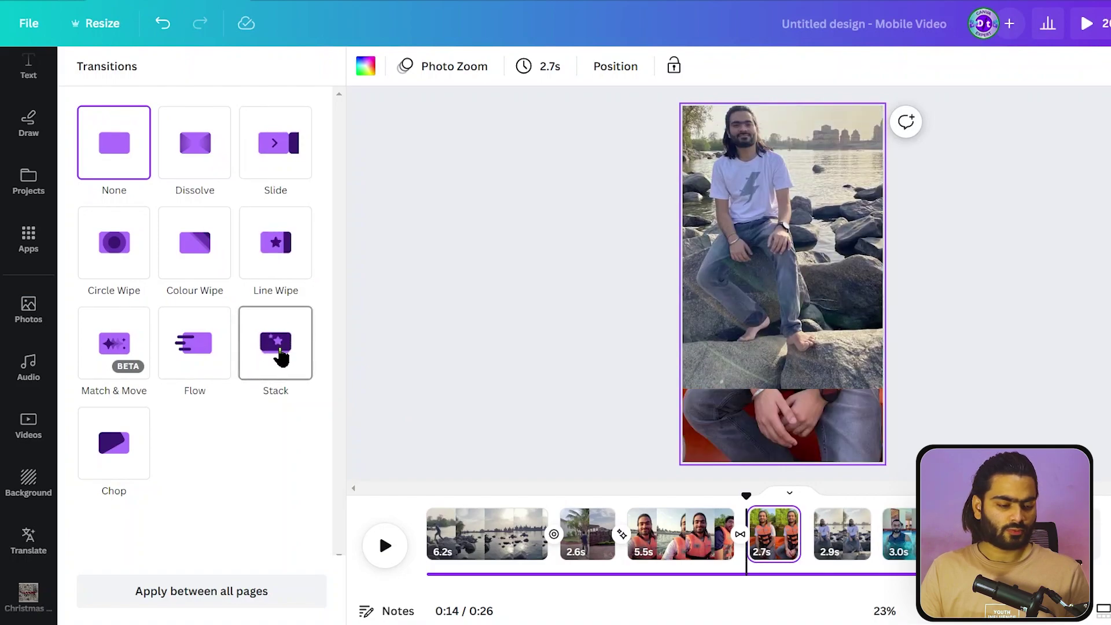
left_click(284, 353)
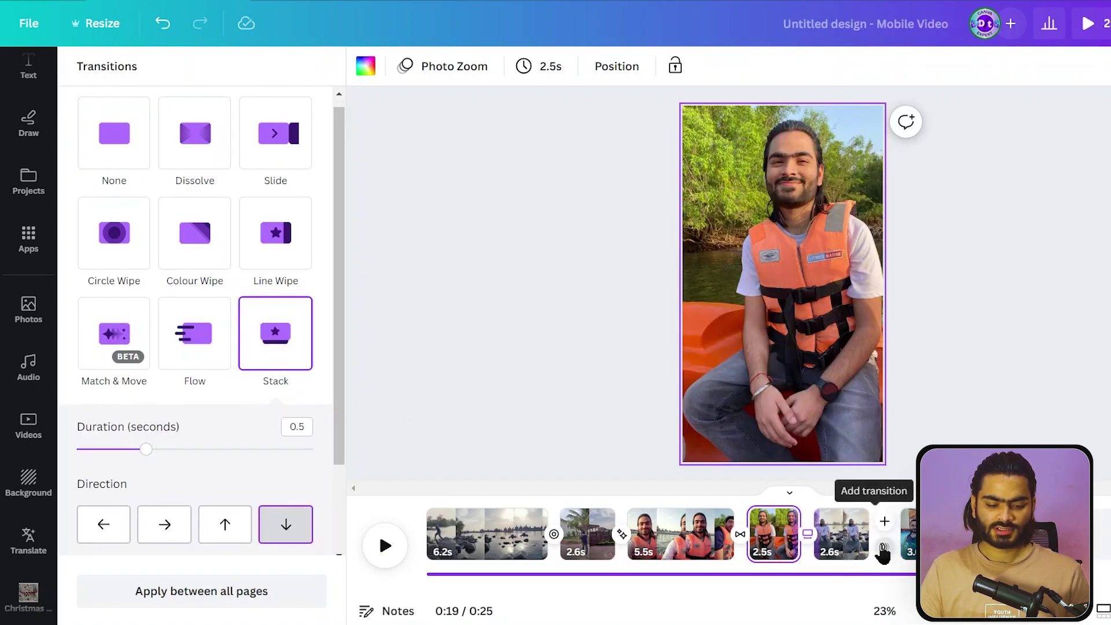
left_click(876, 535)
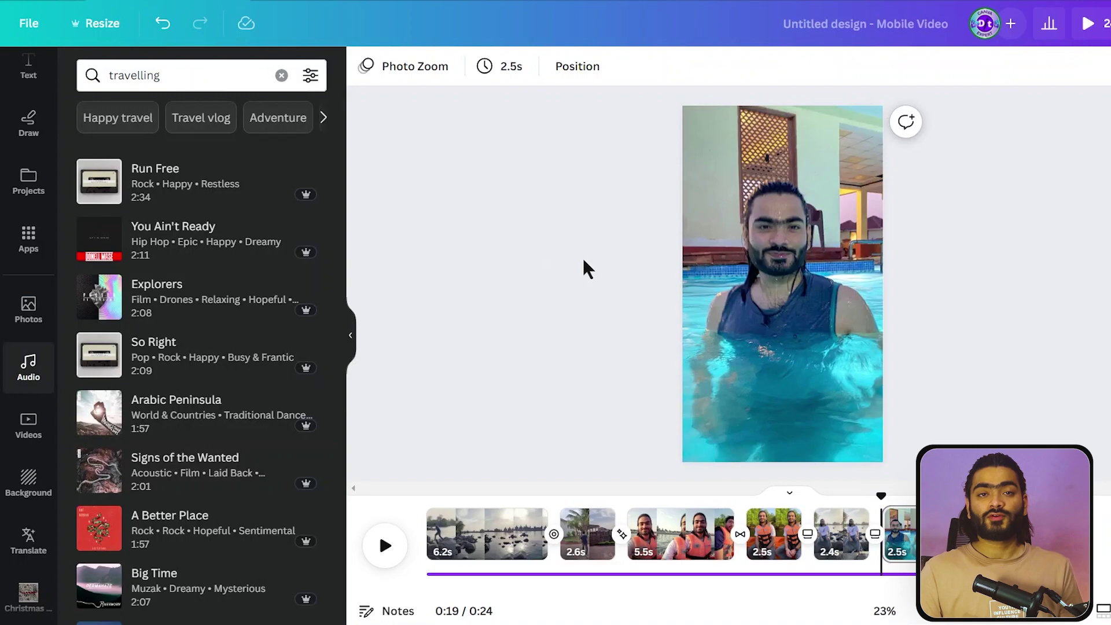
Add a 'Travel' heading over the first clip and enlarge it.
scroll(35, 202, "up", 3)
left_click(29, 224)
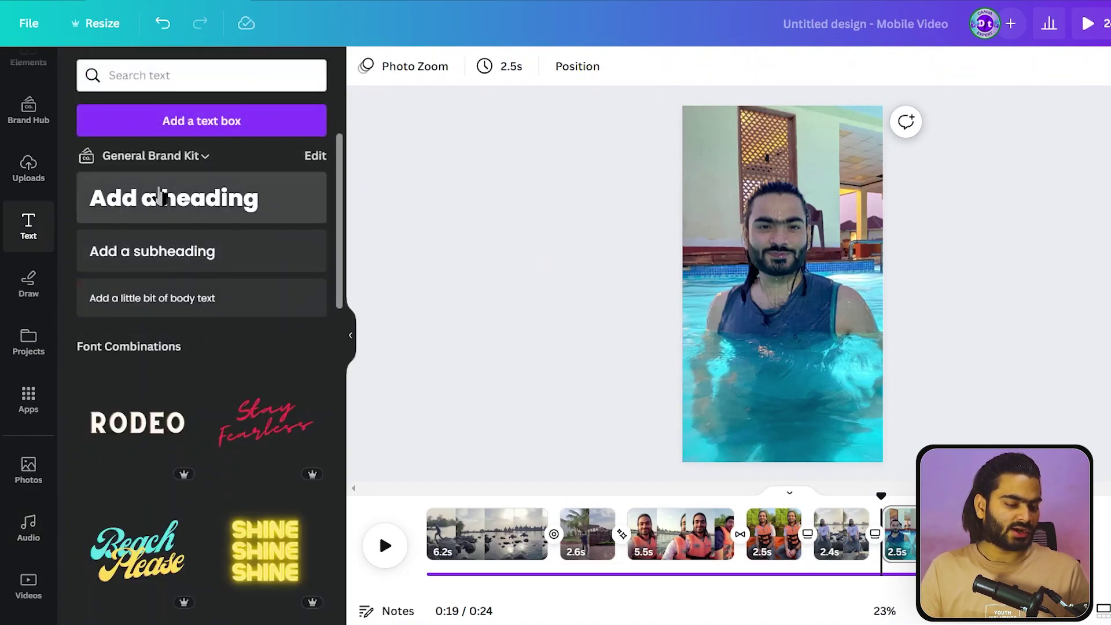
left_click(161, 197)
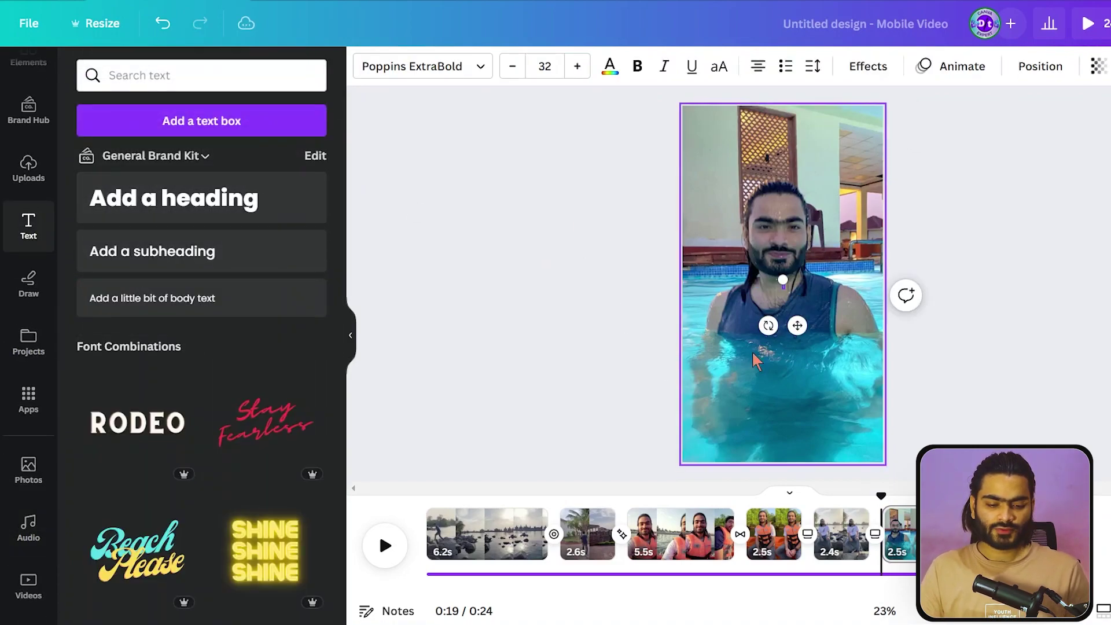
left_click(509, 533)
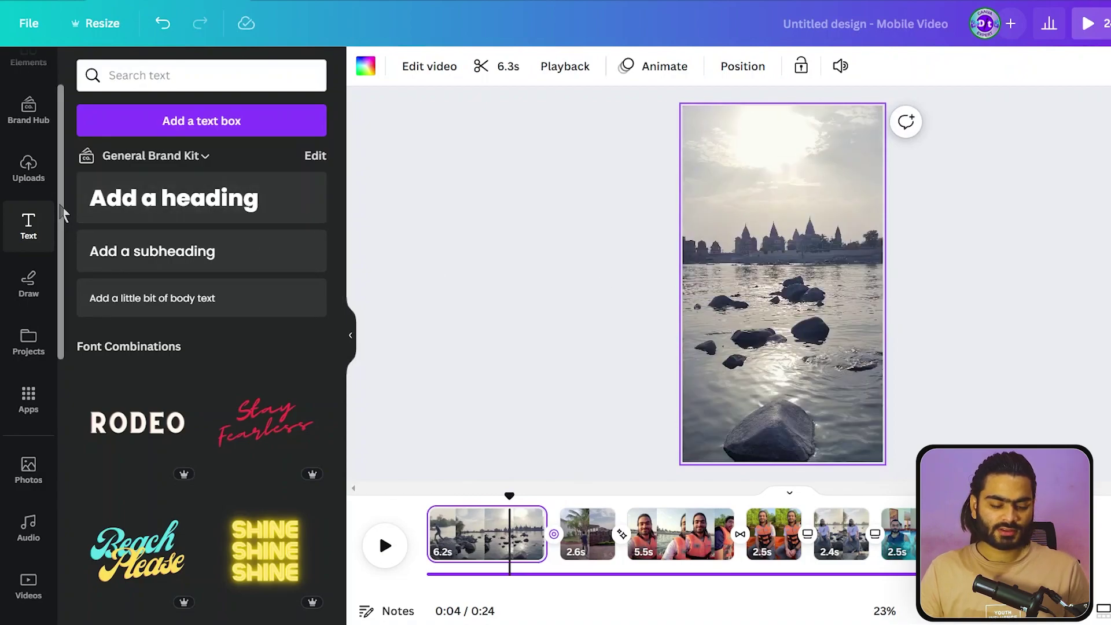
left_click(703, 226)
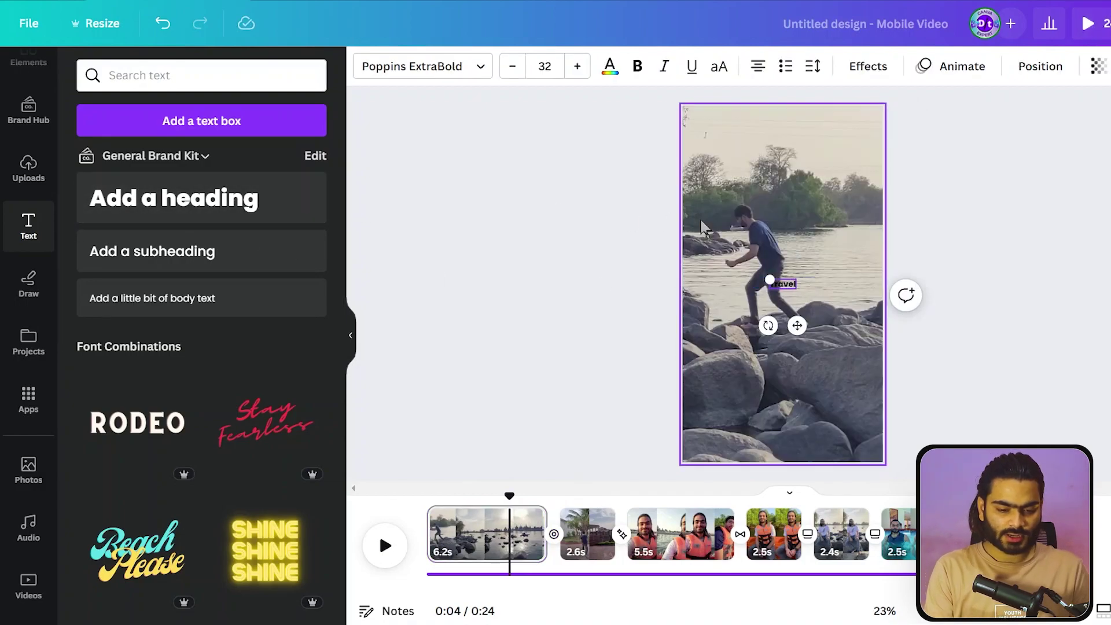
left_click_drag(769, 279, 684, 240)
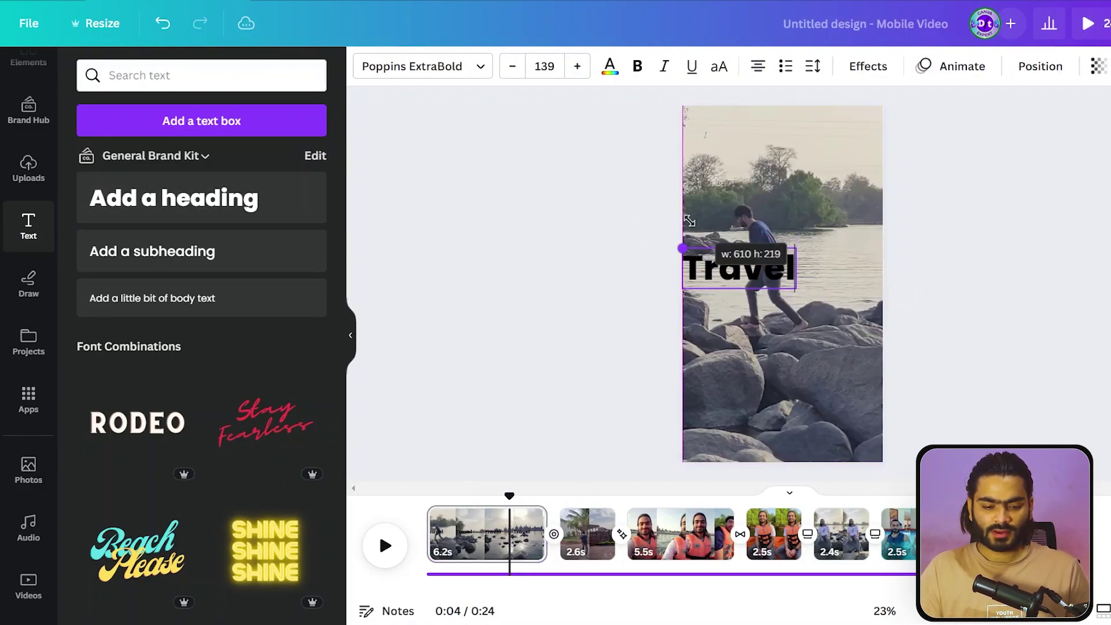
left_click(1047, 269)
Make the heading white, uppercase 'TRAVEL', and widen it to span the clip.
left_click(790, 267)
left_click(609, 66)
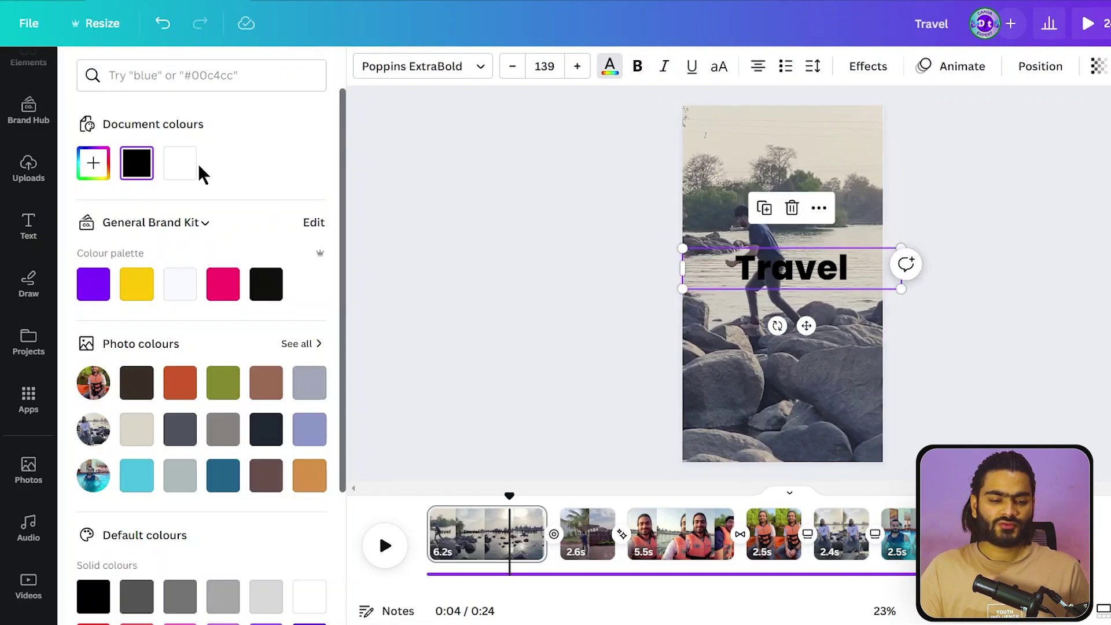
left_click(180, 163)
left_click(719, 66)
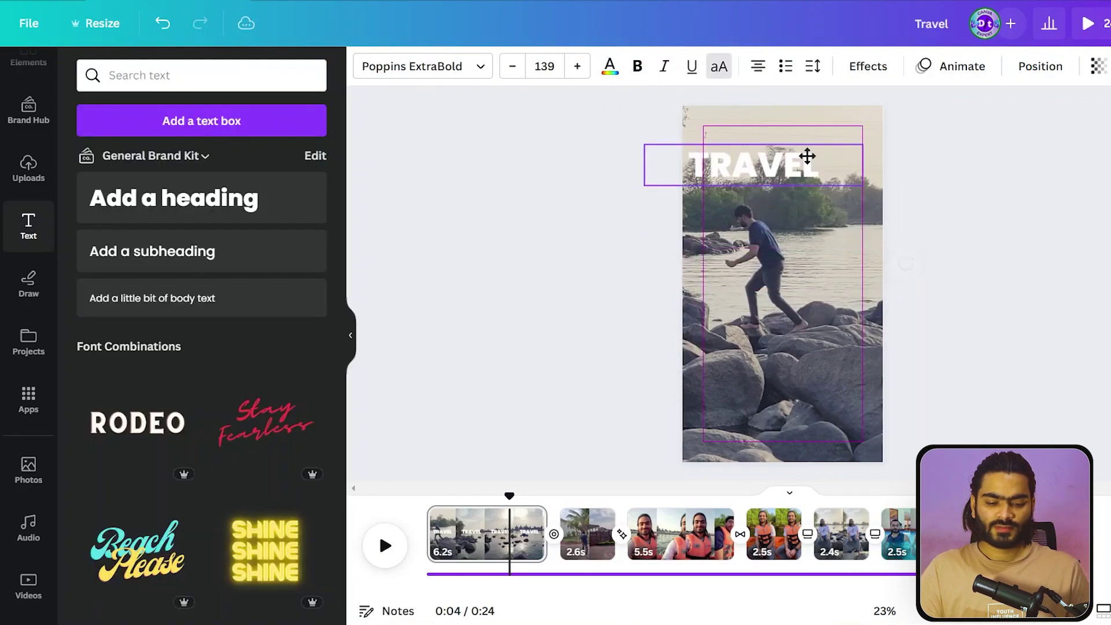
left_click_drag(863, 186, 959, 234)
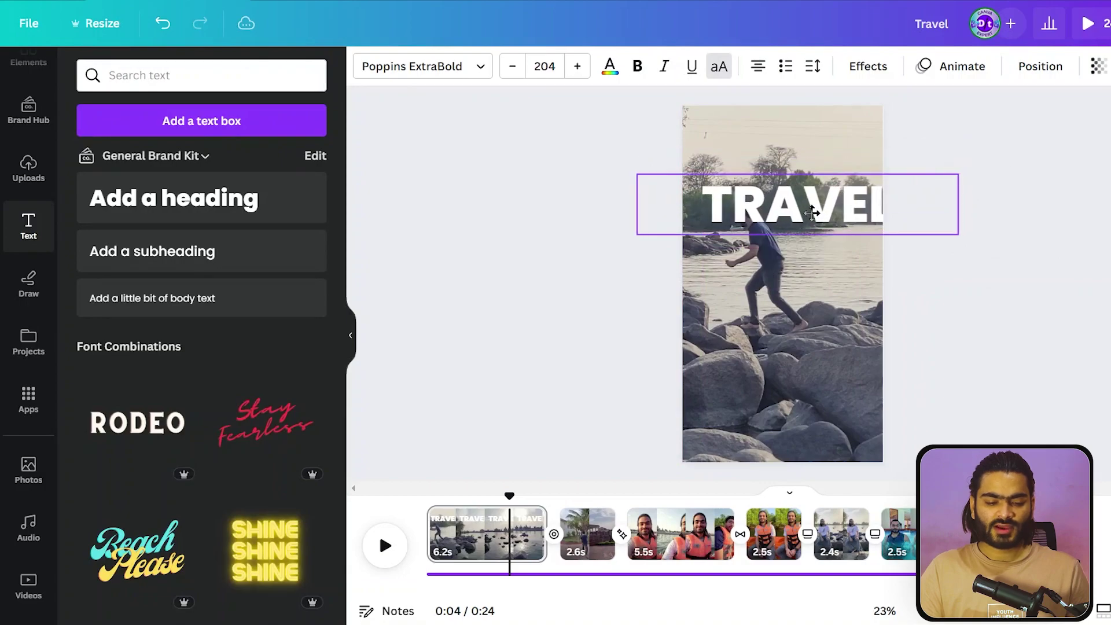
Apply the Hollow text effect to TRAVEL with a thin outline thickness of 6.
left_click(869, 69)
left_click(145, 272)
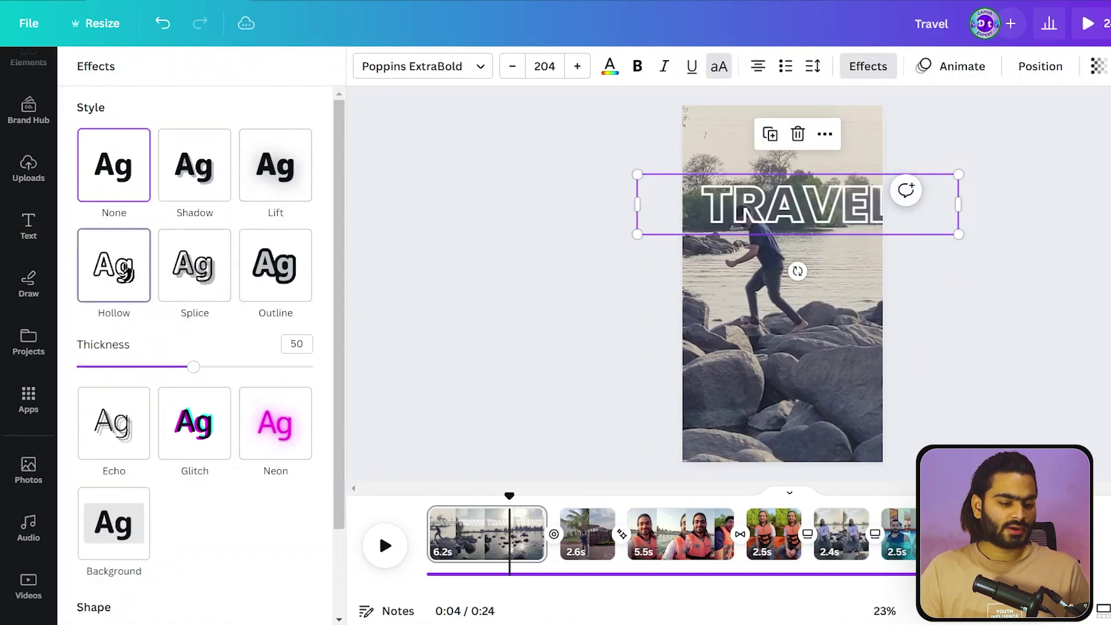
left_click_drag(191, 368, 84, 368)
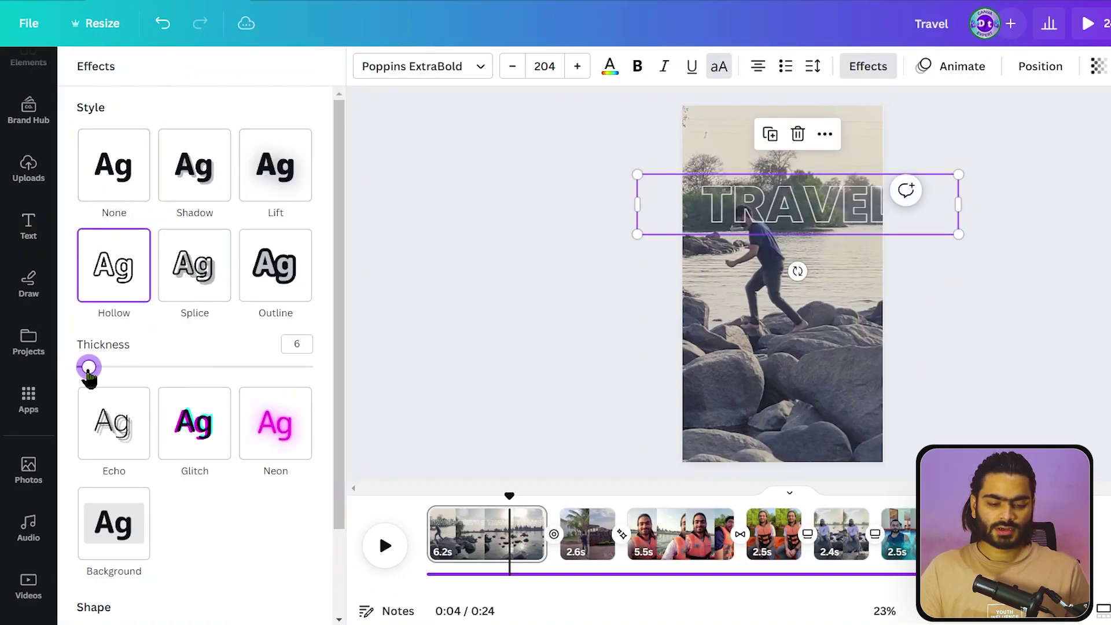
Position the hollow TRAVEL heading across the lower part of the first clip.
left_click_drag(815, 208, 807, 372)
left_click(1041, 219)
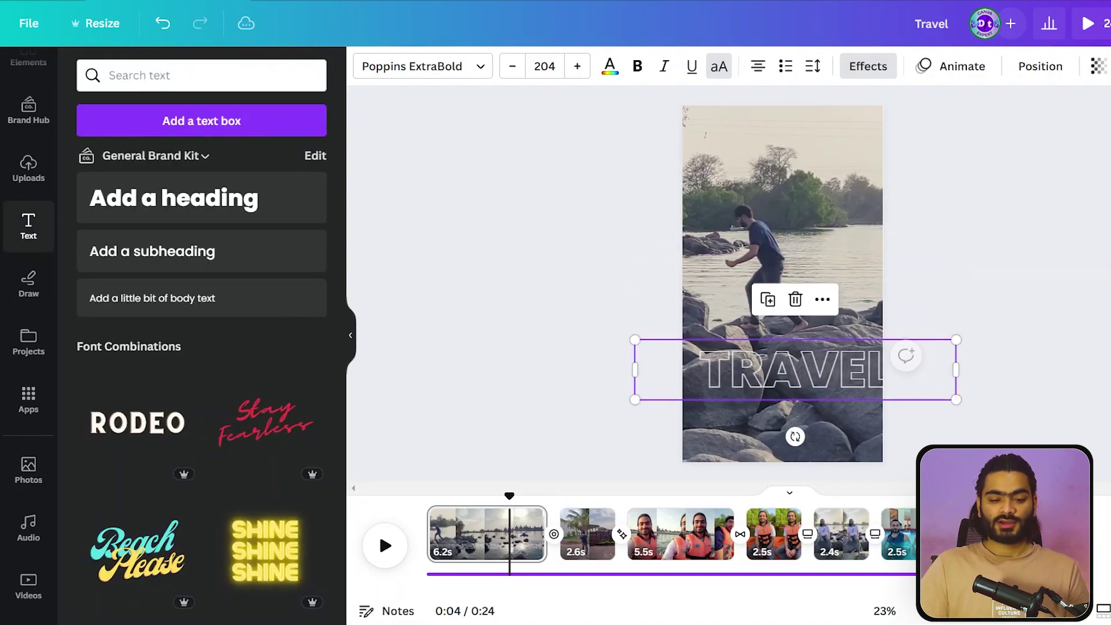
left_click_drag(759, 373, 767, 376)
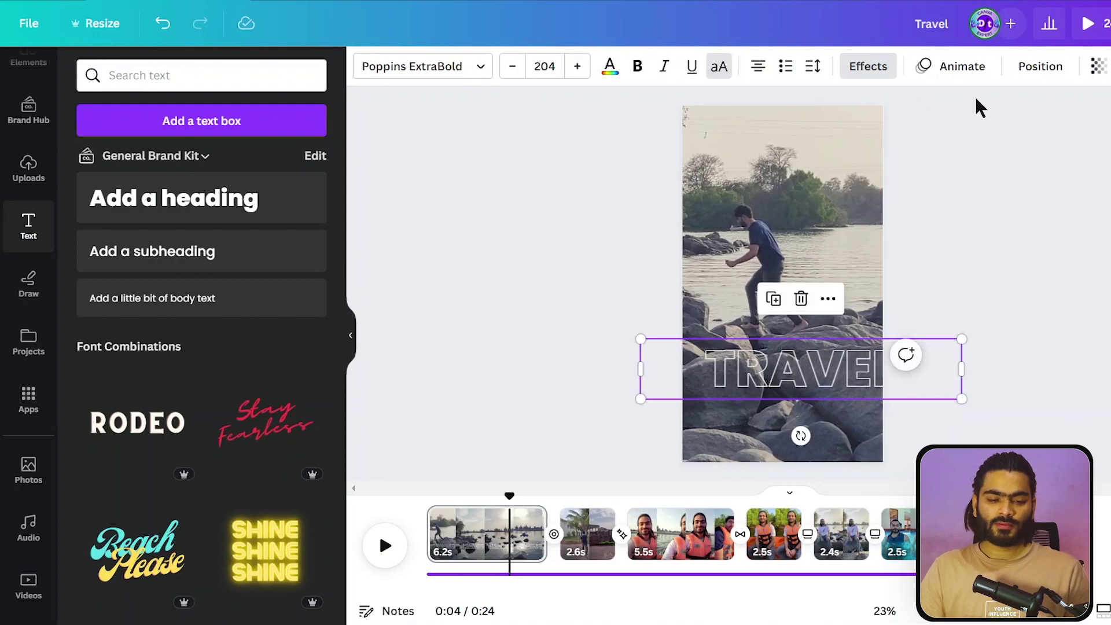
left_click(967, 75)
left_click(864, 176)
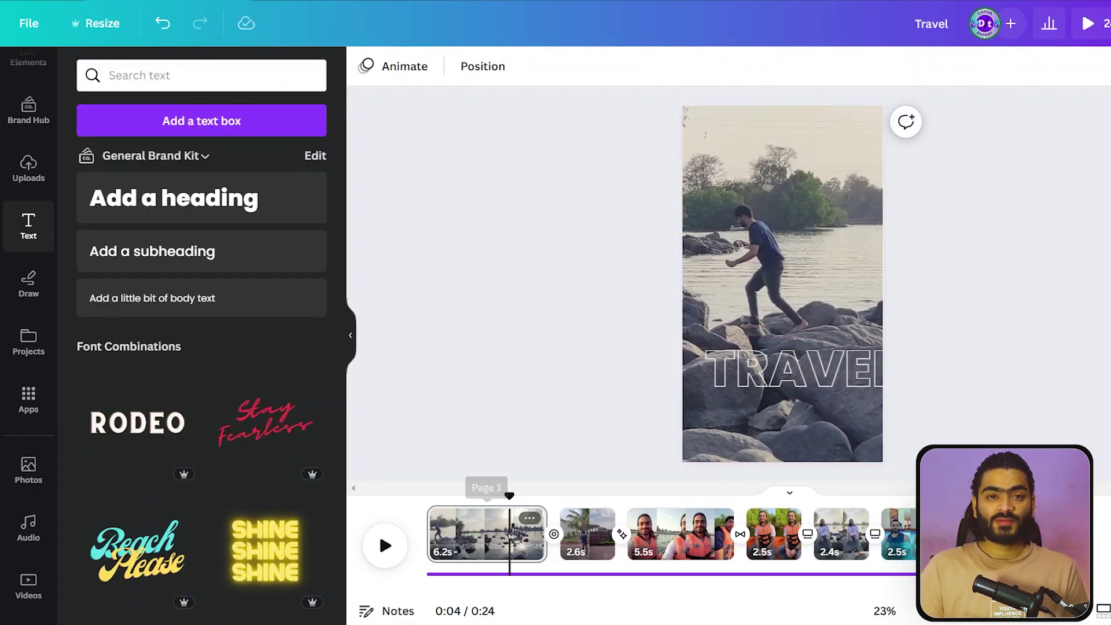